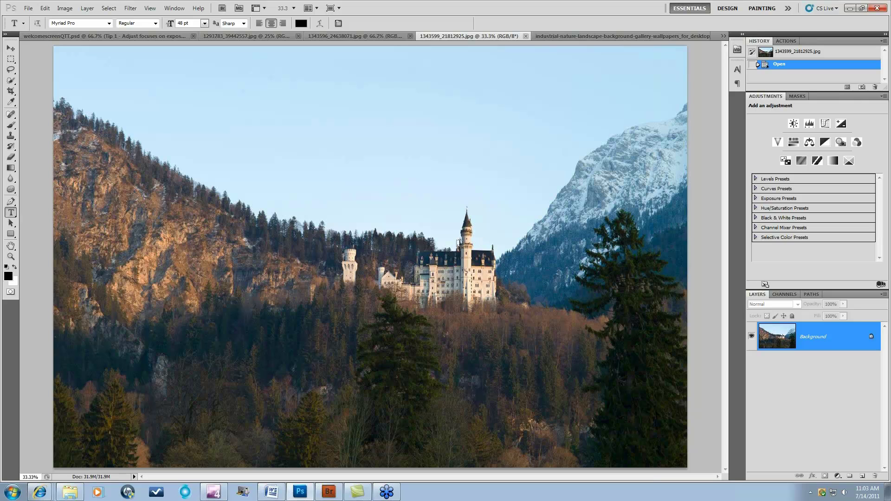
Duplicate the Background layer of the castle photo
click(131, 8)
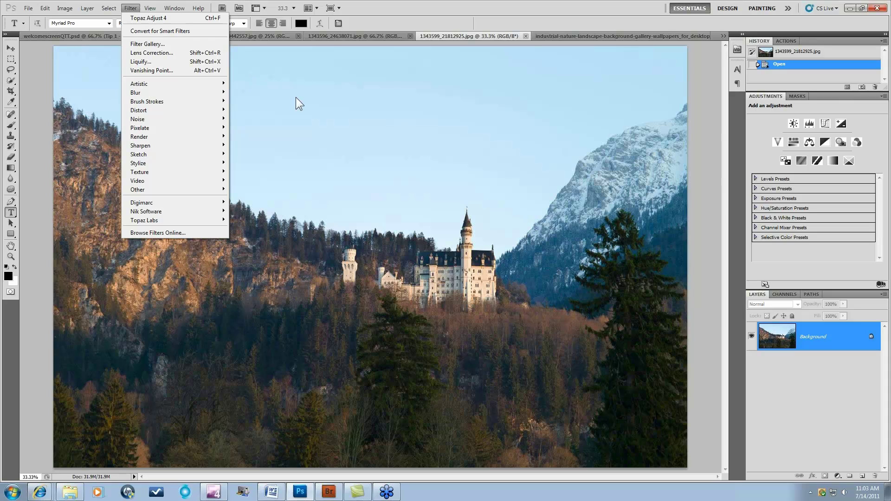
click(315, 108)
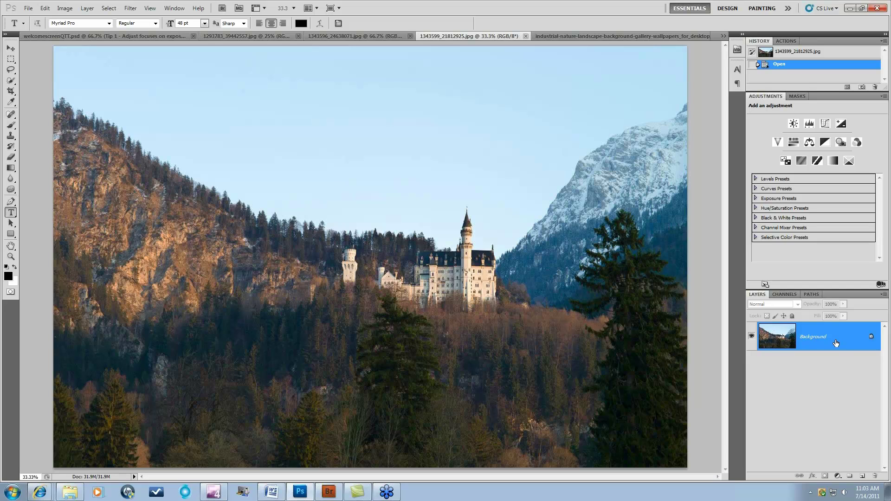
drag(845, 339, 862, 476)
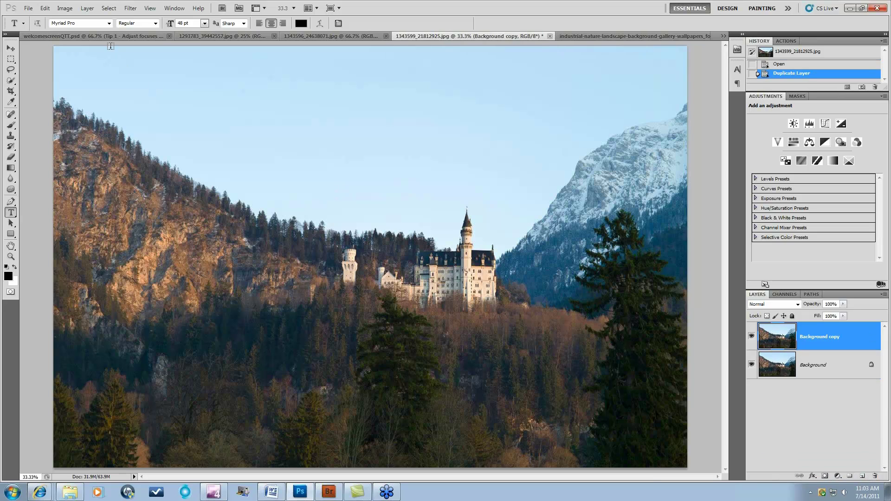
Open the Topaz Adjust 4 filter on the duplicated layer and reset all of its settings
click(133, 9)
mouse_move(161, 221)
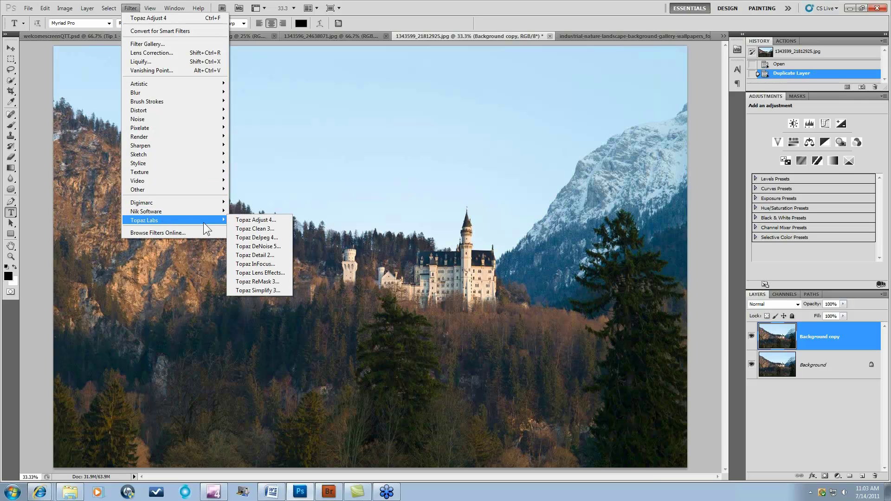
click(252, 221)
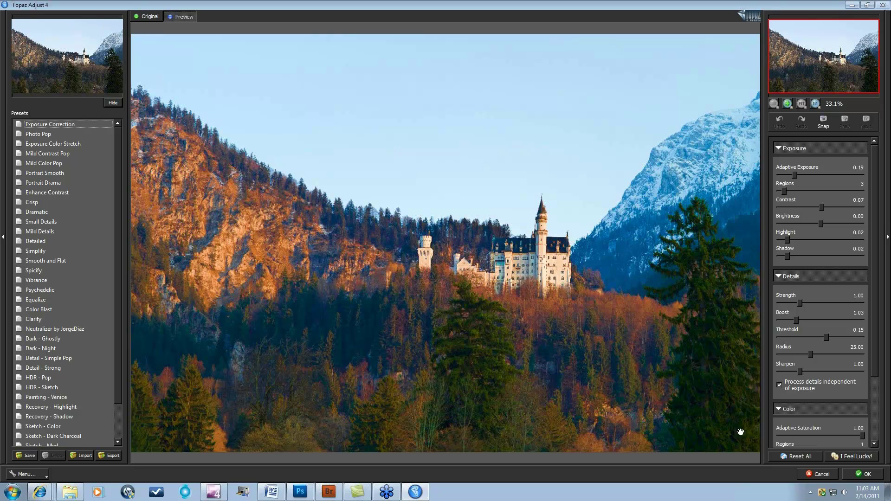
click(802, 456)
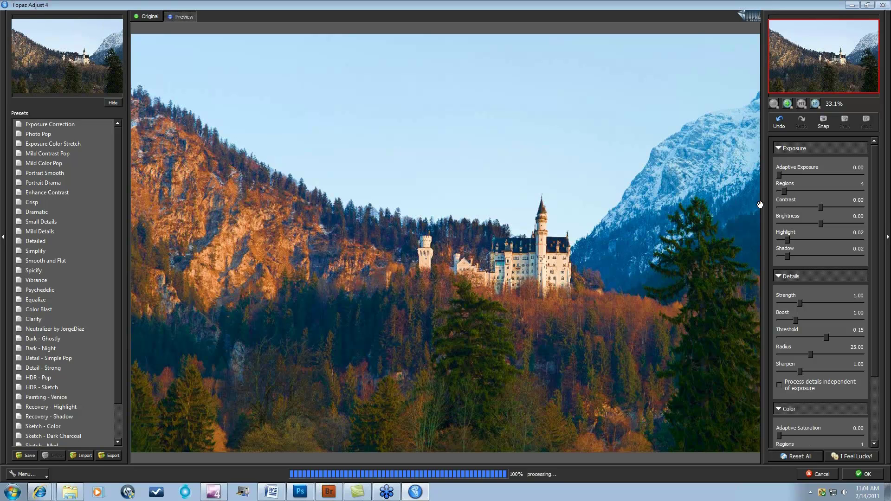
Collapse the other setting groups and set Adaptive Exposure to 0.45 and the exposure Regions to 18
click(781, 146)
click(778, 164)
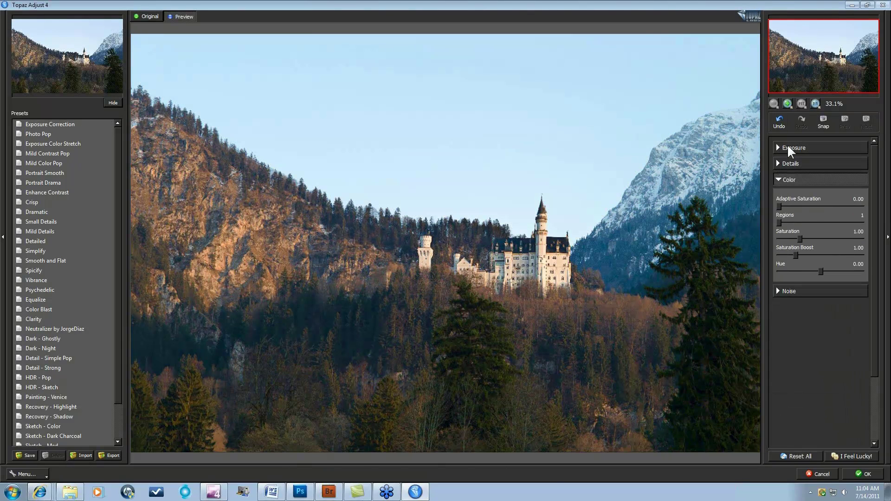
click(782, 178)
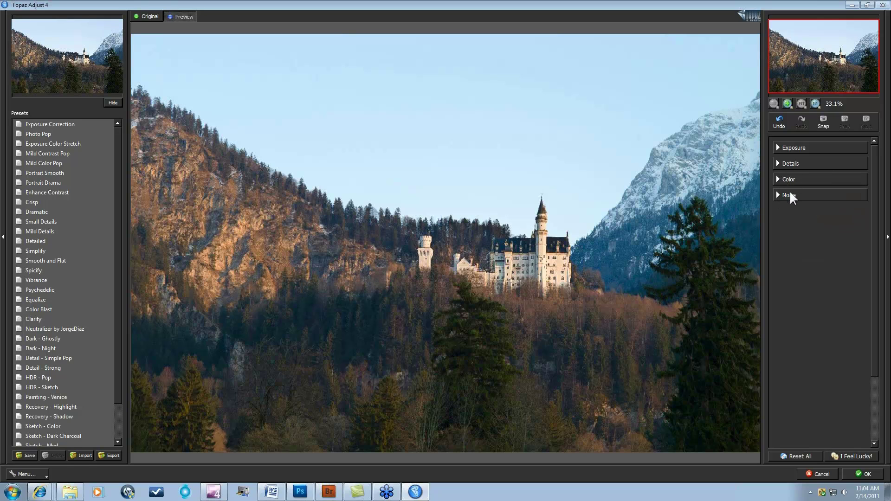
click(778, 148)
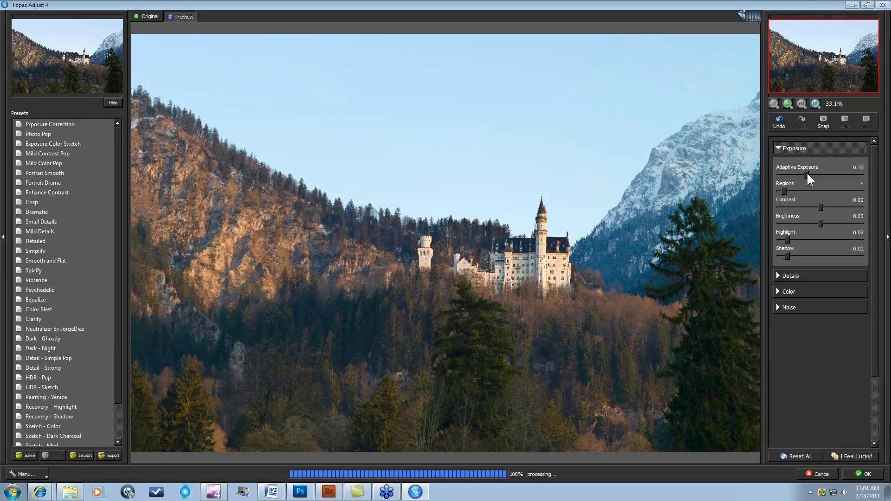
drag(808, 175, 810, 175)
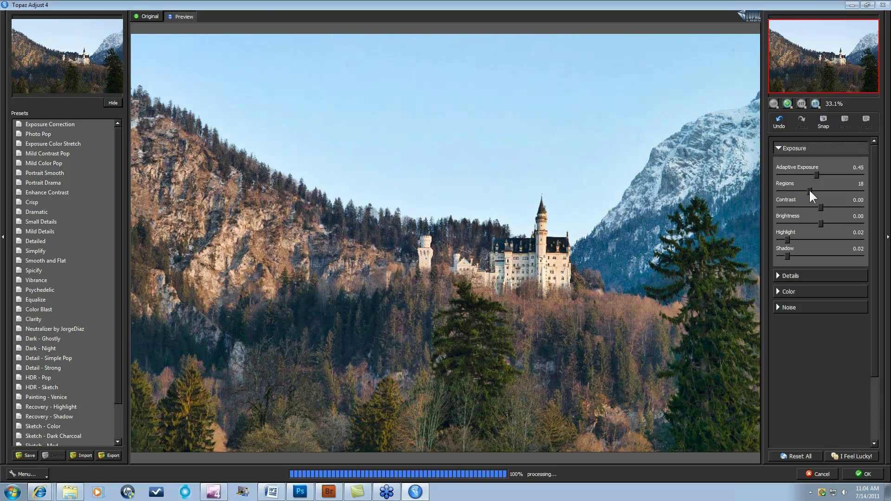
click(603, 211)
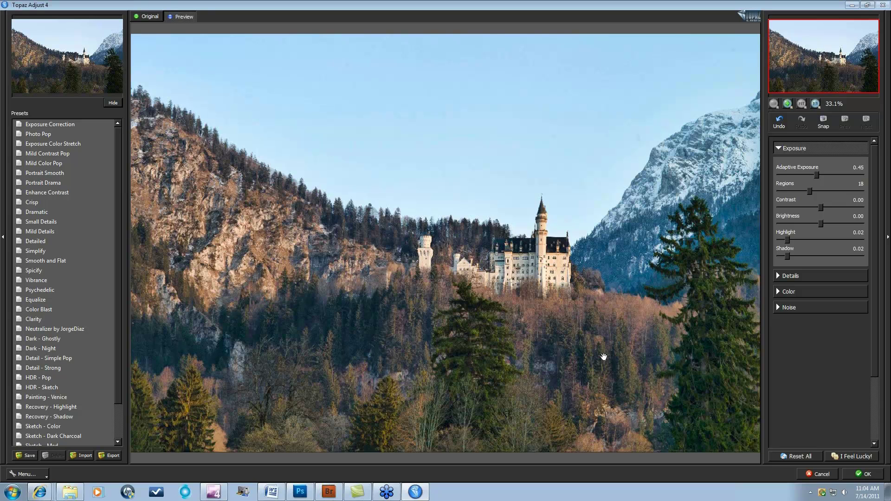
click(632, 219)
Set the Details Strength to 1.20 and Boost to 1.06
click(777, 275)
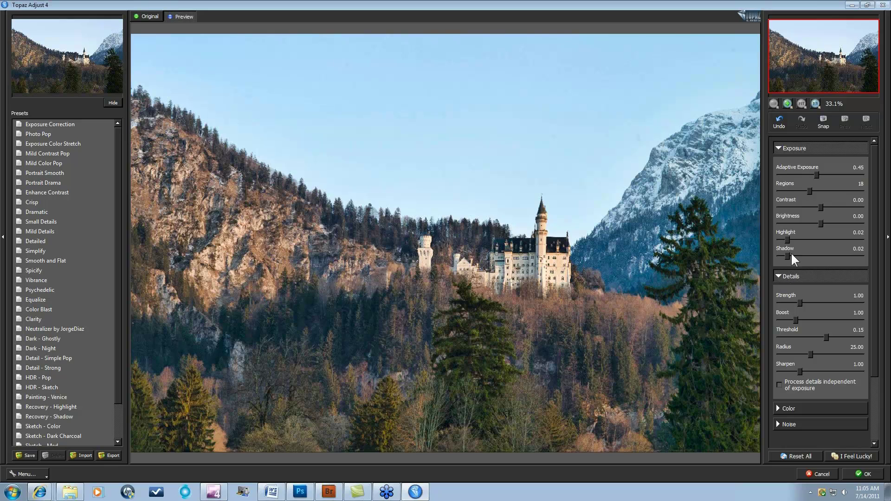
click(776, 146)
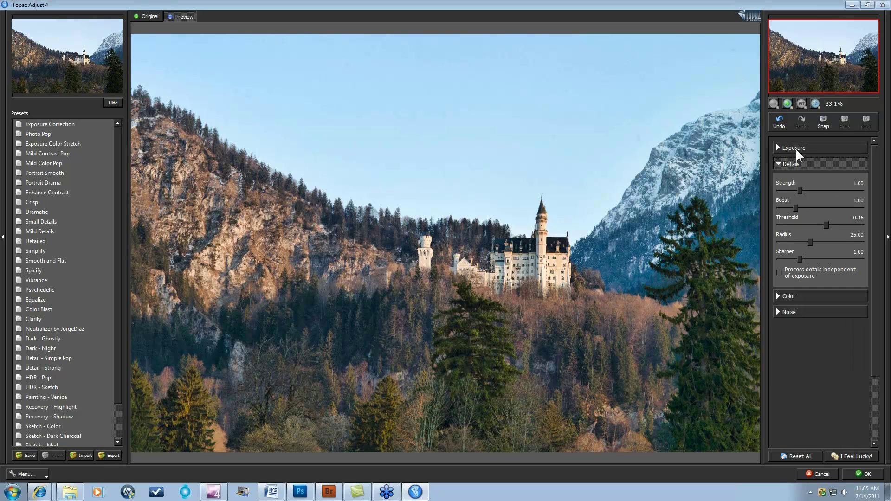
click(801, 190)
click(802, 190)
click(803, 188)
drag(795, 207, 797, 208)
Try a color Adaptive Saturation of 0.52 with a different Regions setting, and return Adaptive Saturation to 0.00
click(778, 164)
click(779, 181)
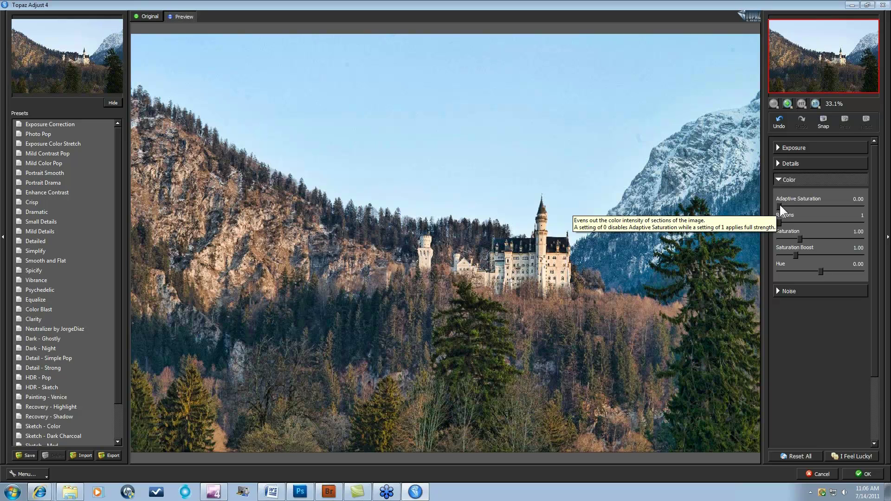
drag(778, 205, 800, 208)
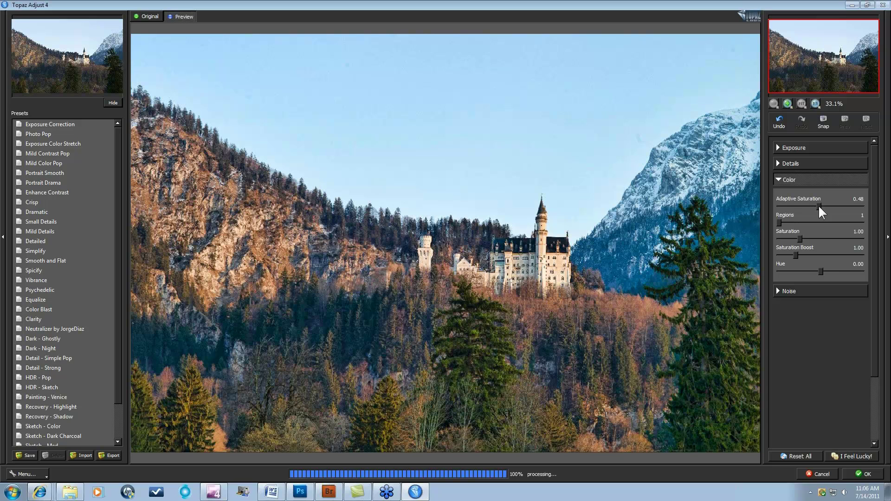
mouse_move(818, 207)
mouse_down()
mouse_move(786, 209)
mouse_move(822, 206)
mouse_up()
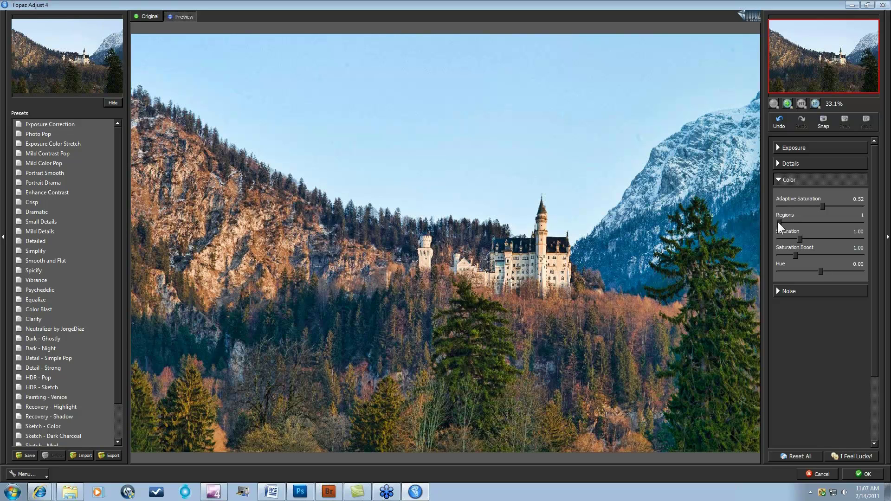
click(784, 221)
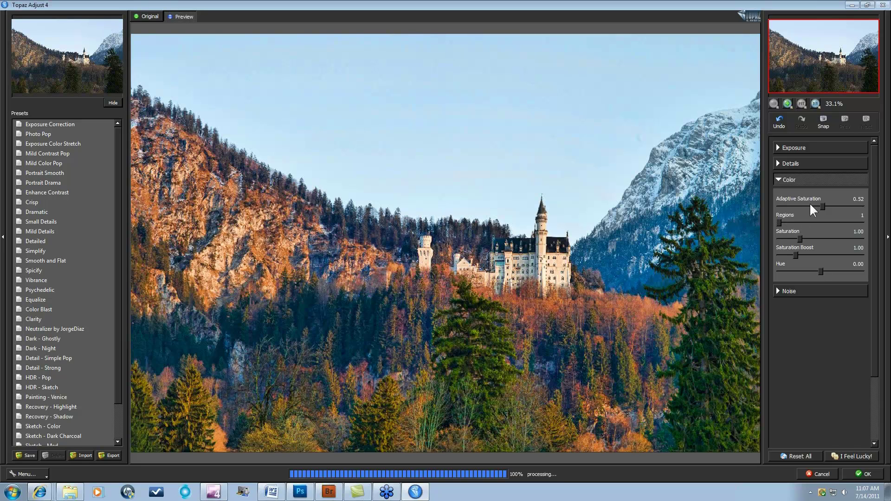
drag(821, 206, 769, 205)
right_click(770, 206)
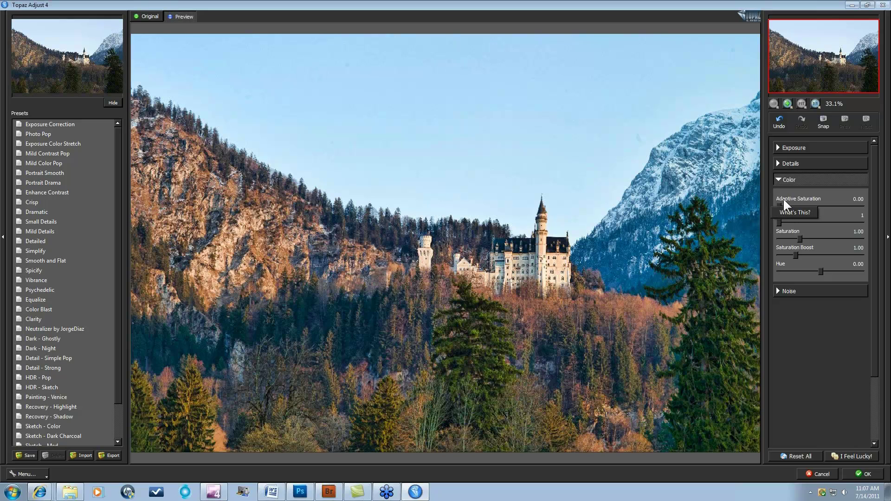
Try a Saturation of 1.36 and a higher Saturation Boost, and restore both to 1.00
click(792, 232)
click(803, 238)
click(806, 238)
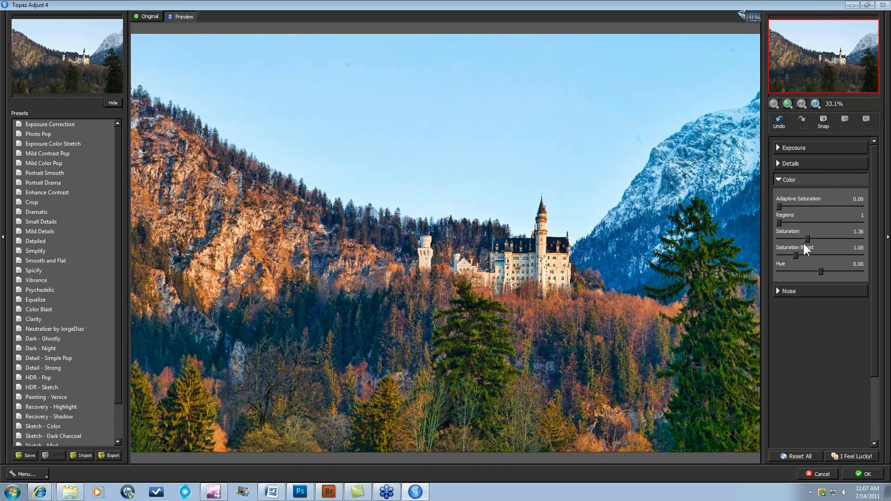
click(798, 254)
click(802, 253)
click(799, 238)
click(795, 255)
click(800, 238)
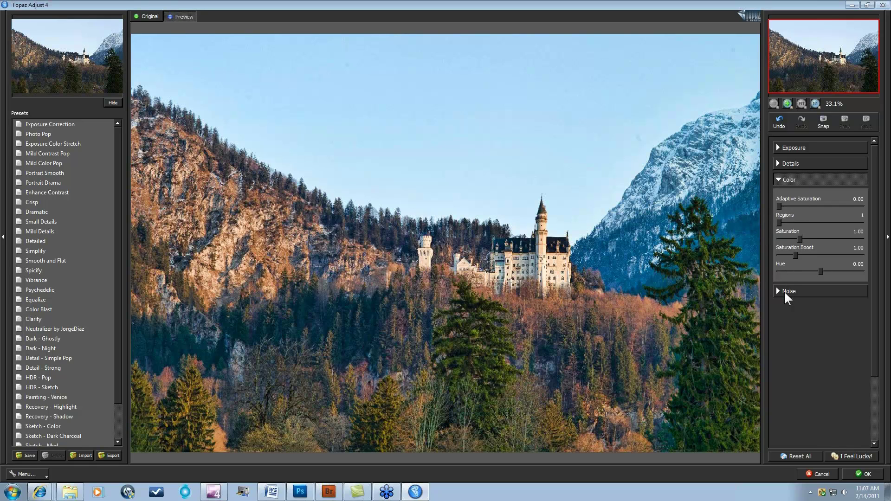
Restore the Details Strength and Boost to 1.00 and set the color Adaptive Saturation to 0.38
click(777, 181)
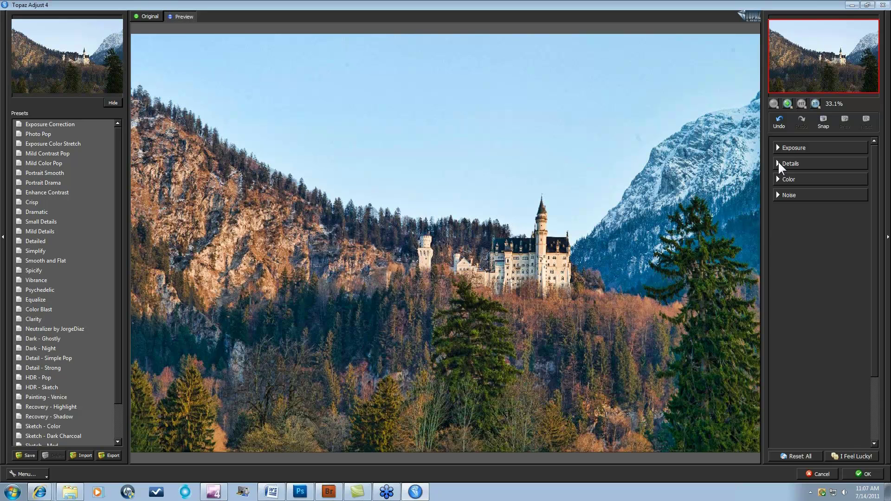
click(778, 162)
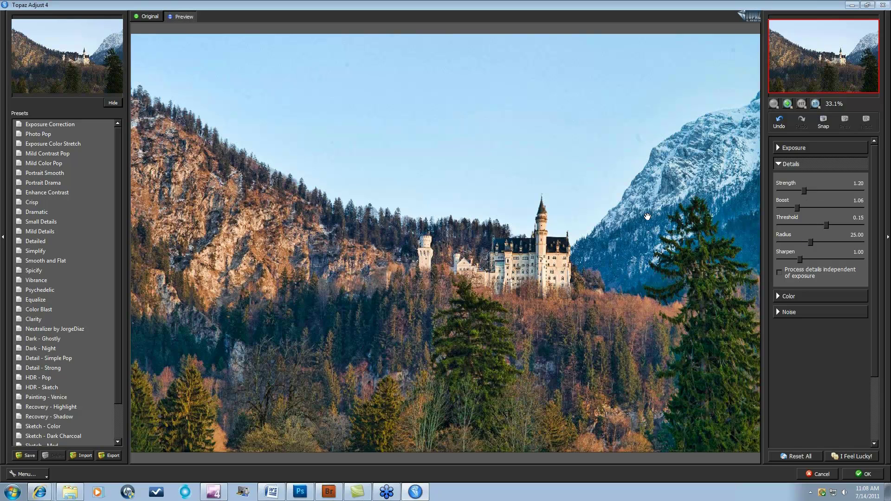
click(776, 147)
click(778, 148)
click(778, 162)
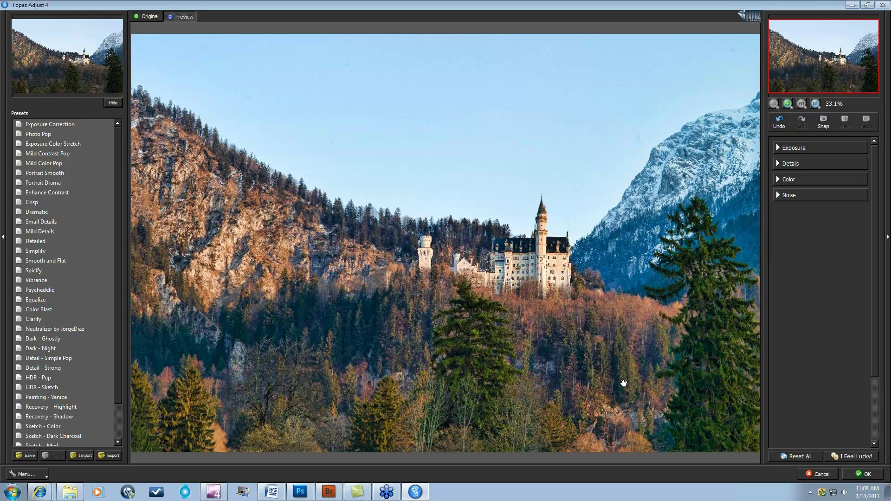
click(778, 165)
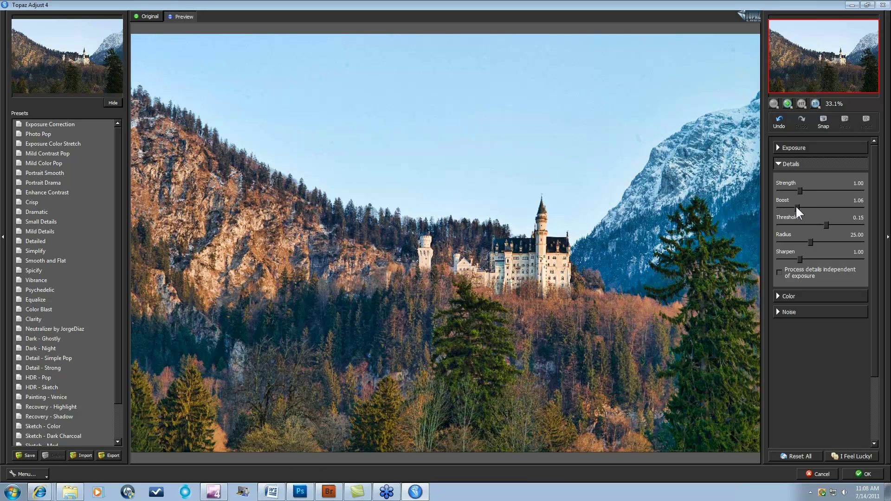
click(794, 205)
click(778, 296)
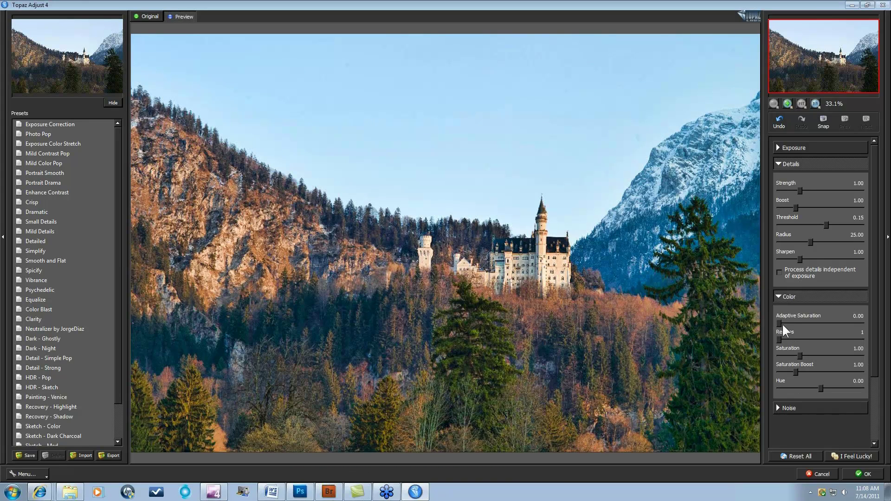
drag(781, 321, 804, 324)
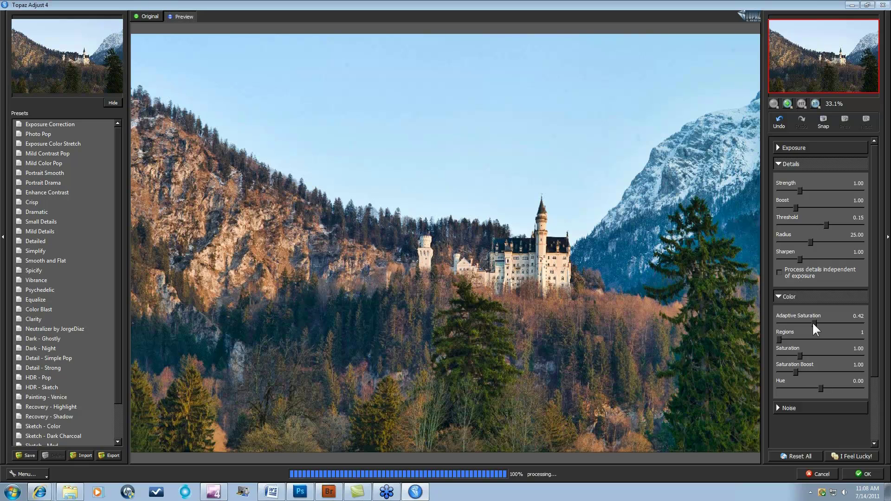
Save the current settings as a preset named Castle for Nature and Landscape, and apply the adjustment to the layer
click(23, 456)
text(Castle)
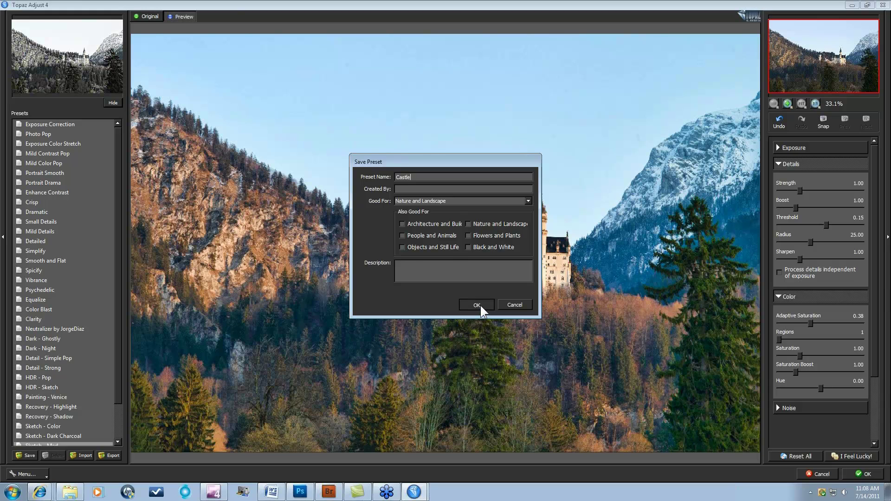
click(480, 306)
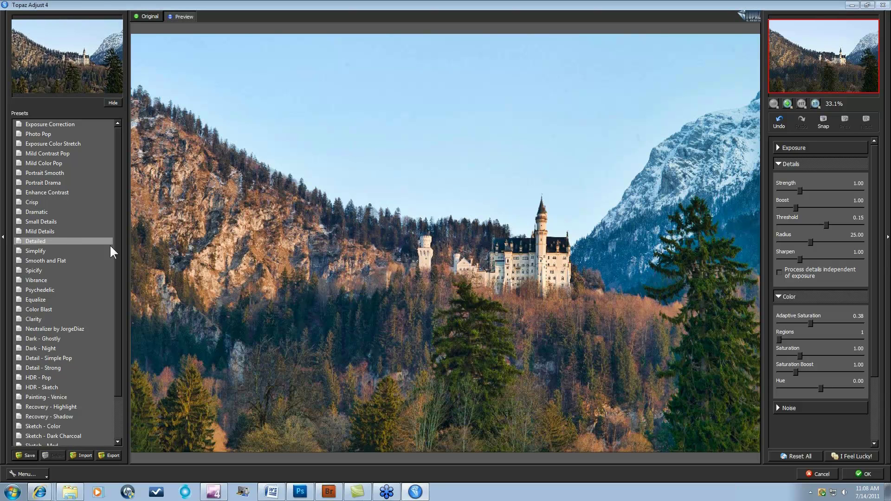
click(111, 358)
scroll(120, 403, down, 1)
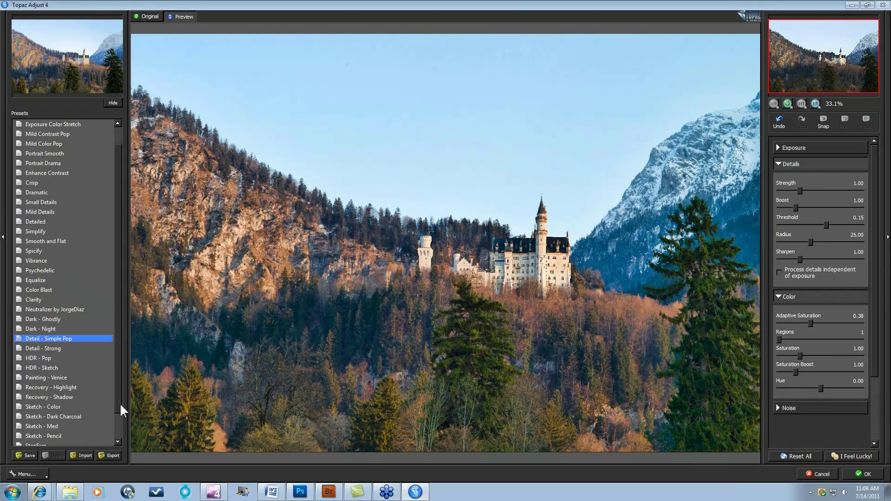
scroll(120, 403, down, 1)
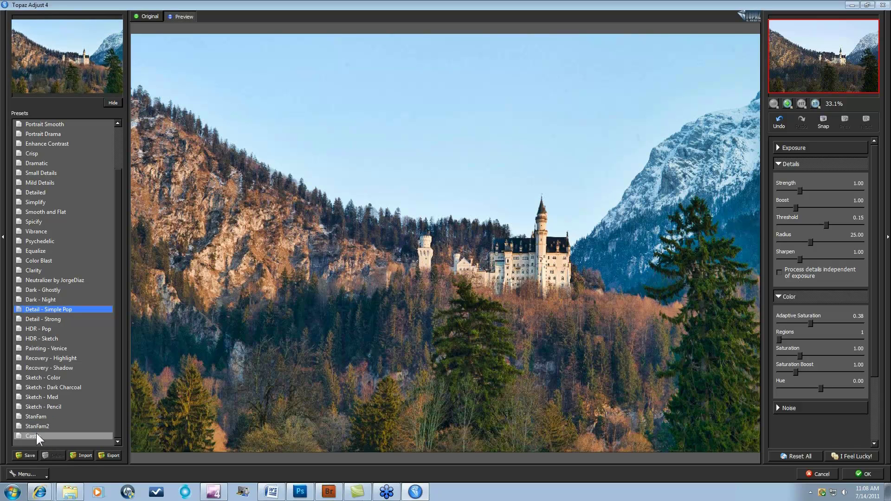
click(866, 474)
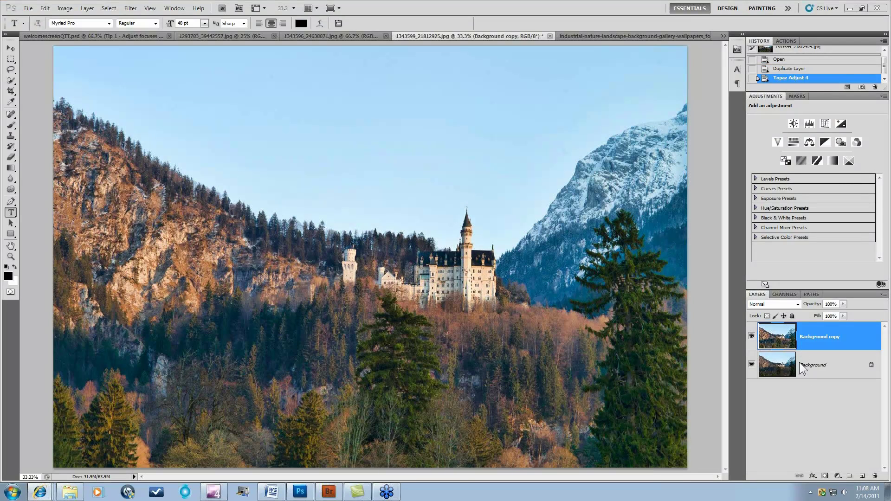
Duplicate the original Background layer again and hide the adjusted Background copy layer above it
drag(803, 369, 862, 474)
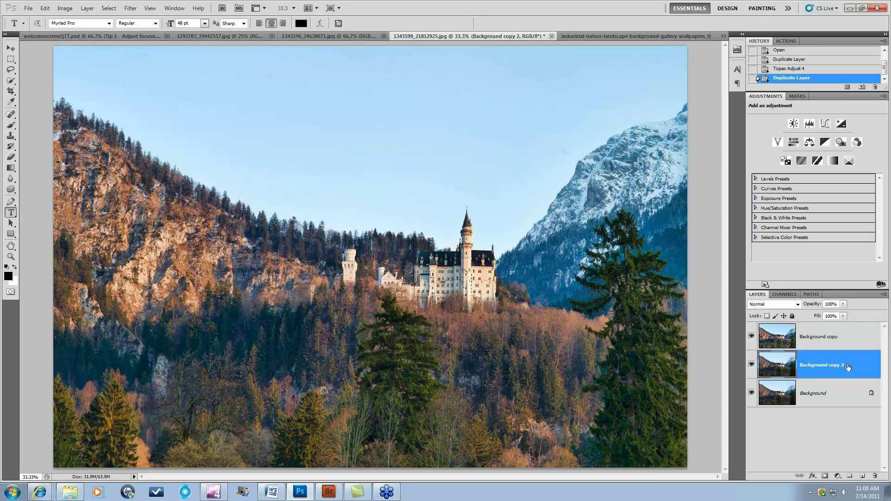
click(752, 336)
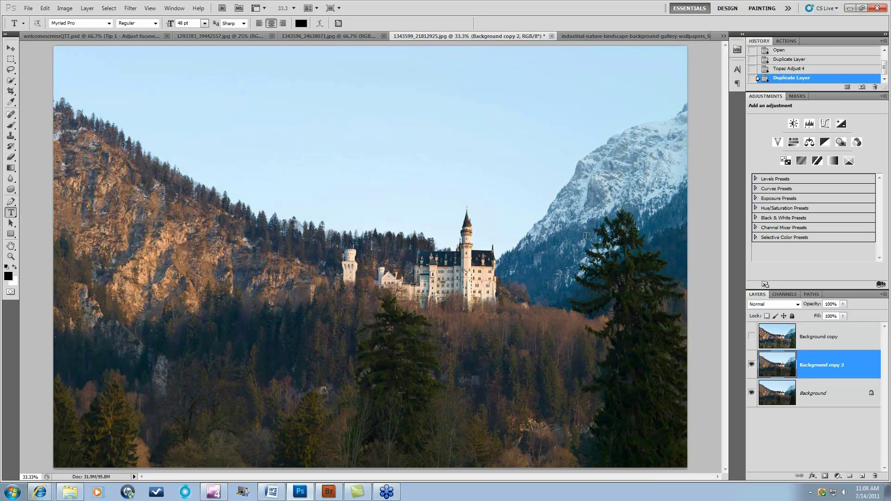
Open the Topaz Detail 2 filter on the Background copy 2 layer
click(130, 9)
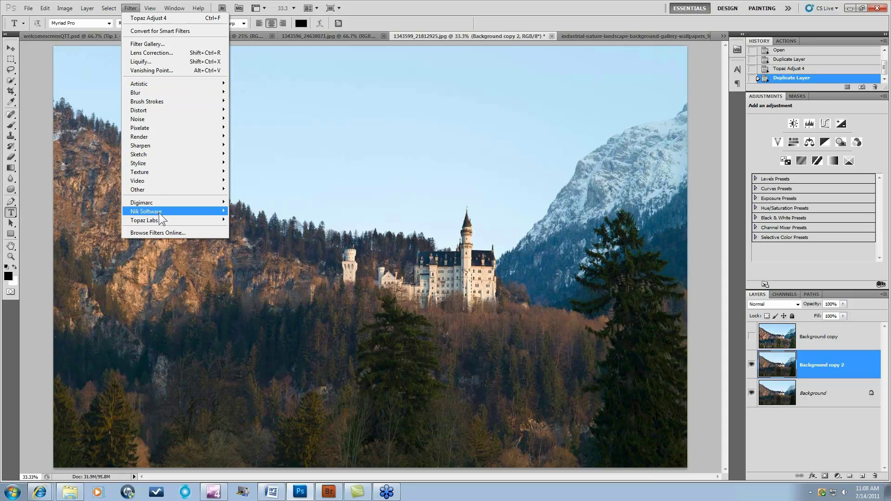
mouse_move(160, 219)
click(250, 255)
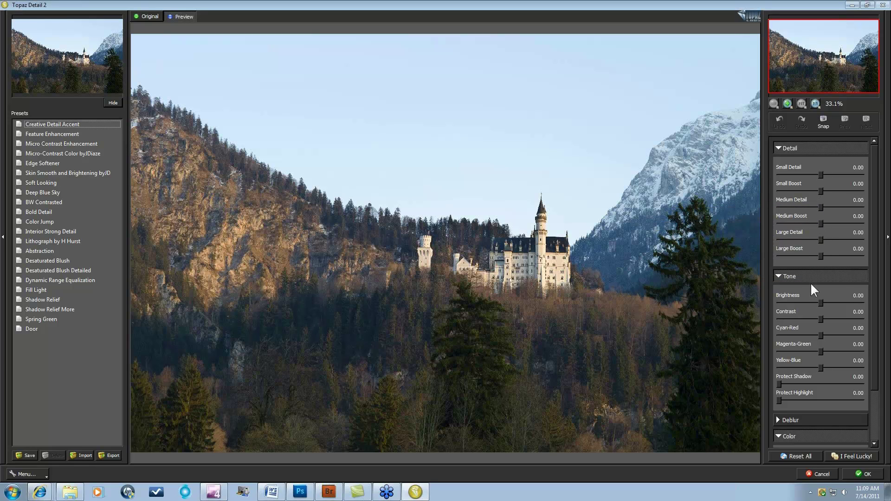
Set Small Detail 0.10, Small Boost 0.04, Medium Detail 0.34, Medium Boost 0.11, Large Detail 0.18 and Large Boost 0.07
click(778, 275)
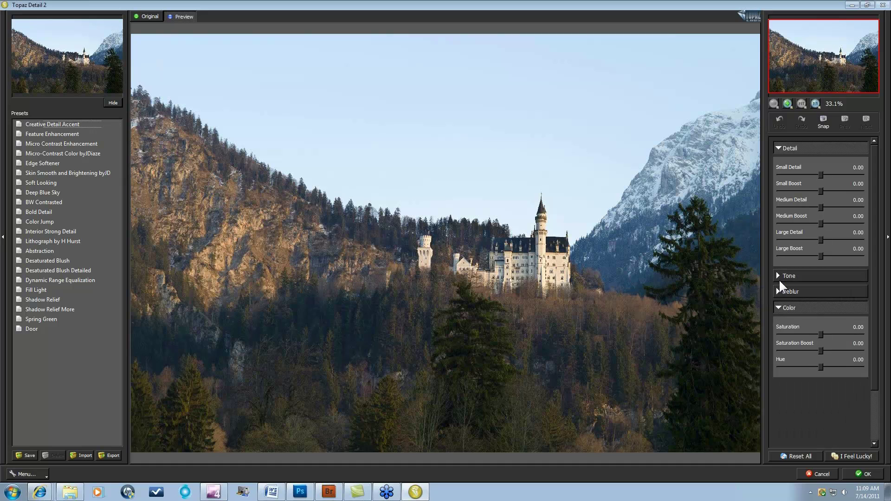
click(778, 308)
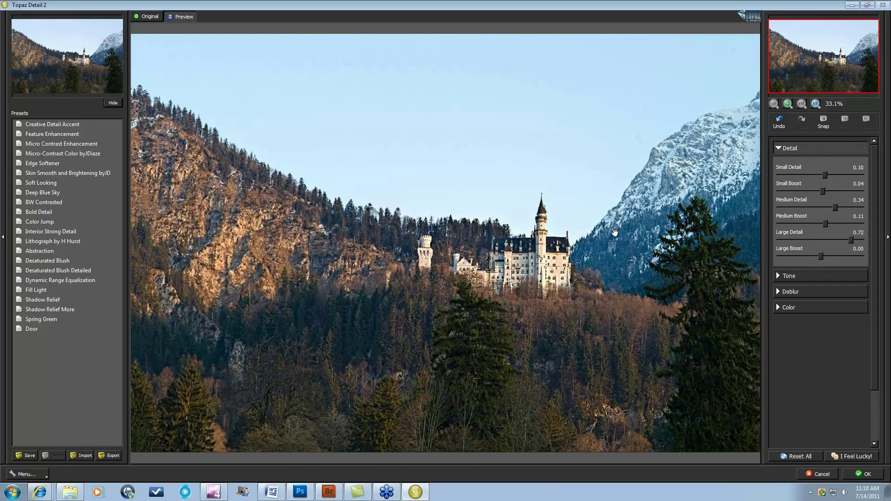
click(834, 240)
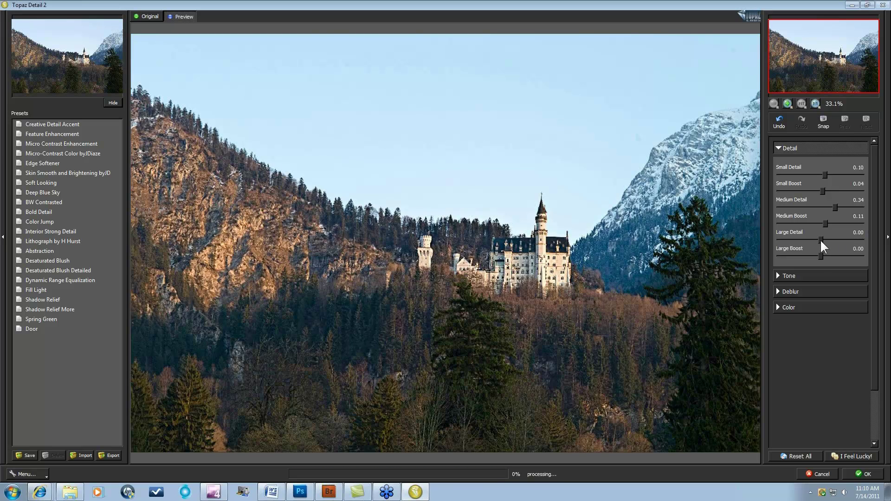
drag(820, 239, 827, 238)
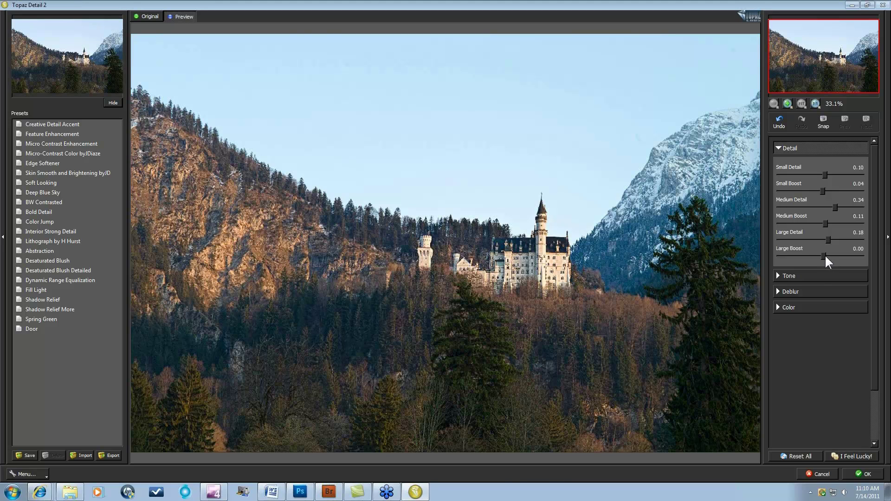
drag(825, 254, 825, 255)
Set the Cyan-Red tone to 0.24 and compare the preview with the original image
click(780, 276)
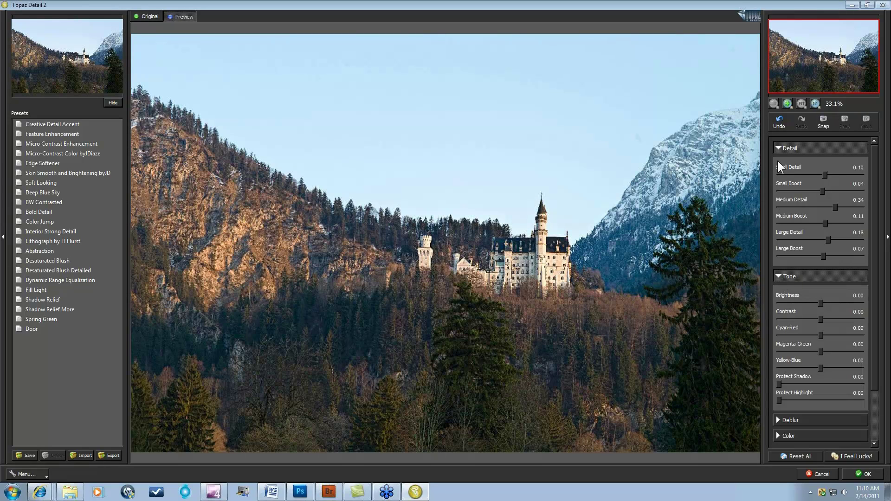
click(777, 146)
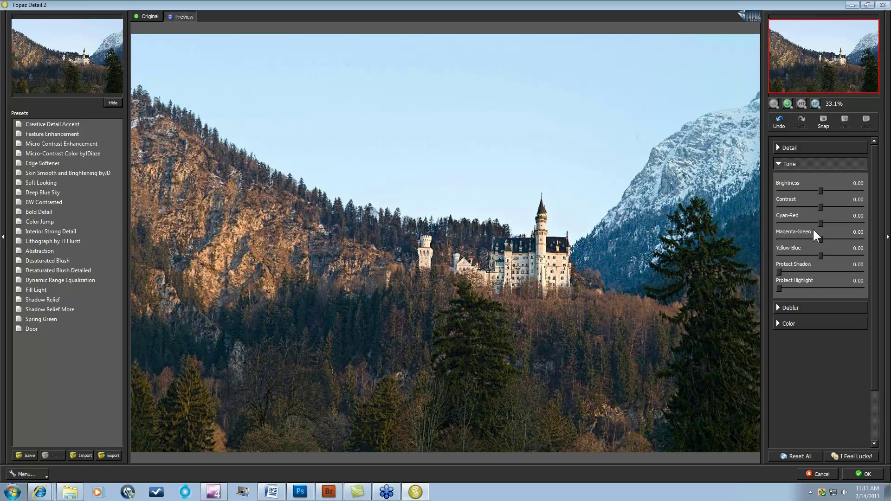
drag(821, 221, 823, 221)
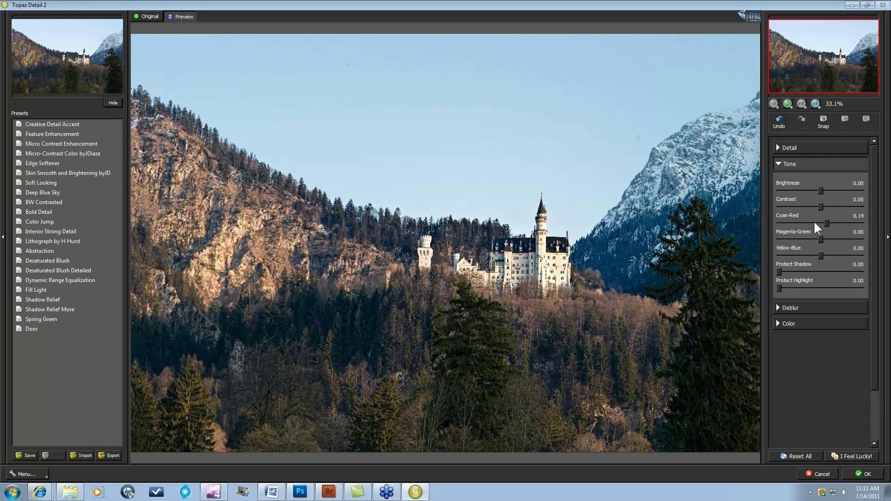
drag(815, 223, 787, 223)
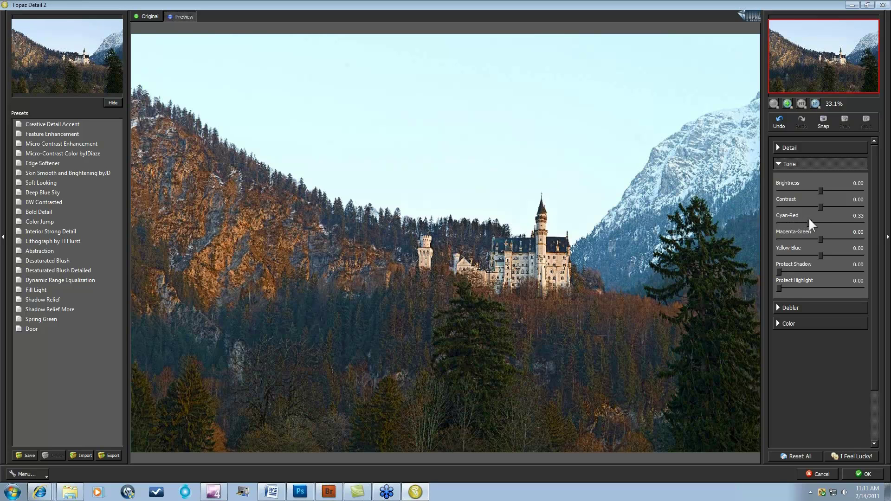
drag(817, 220, 827, 221)
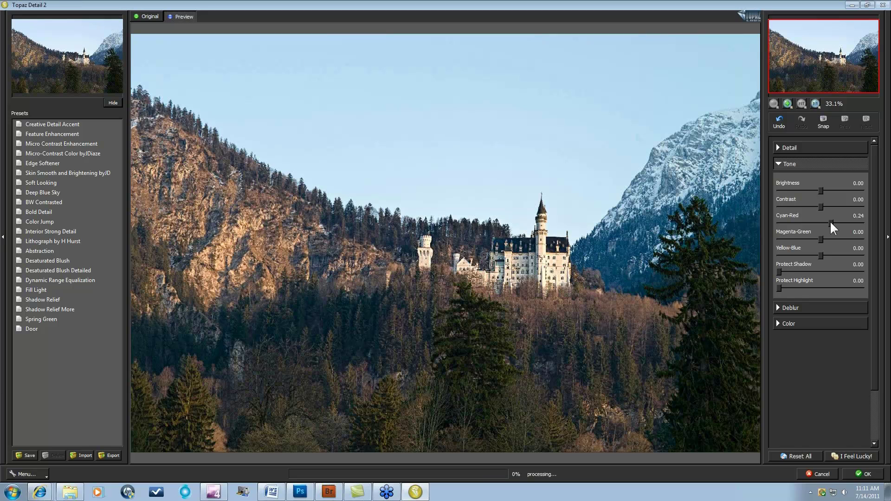
drag(830, 221, 828, 221)
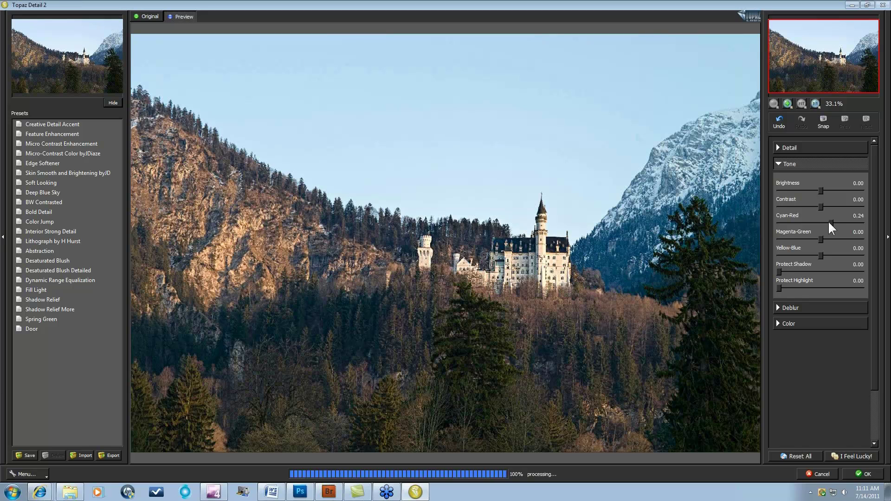
click(617, 207)
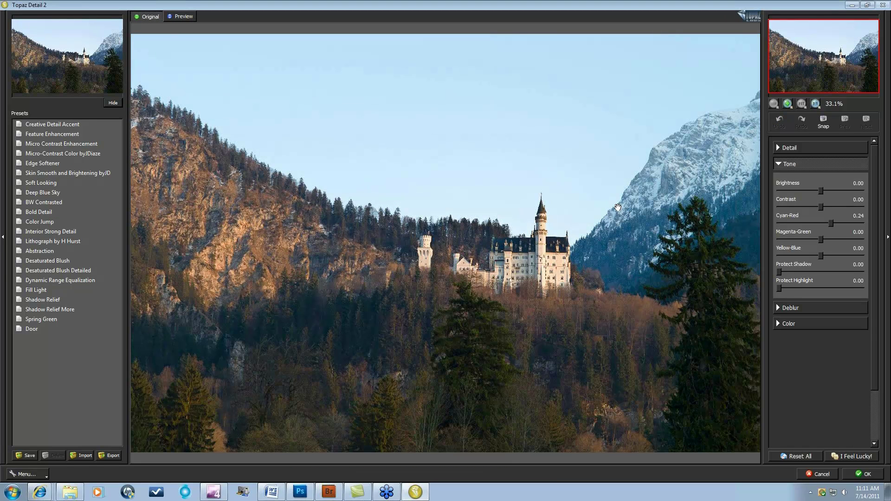
click(618, 207)
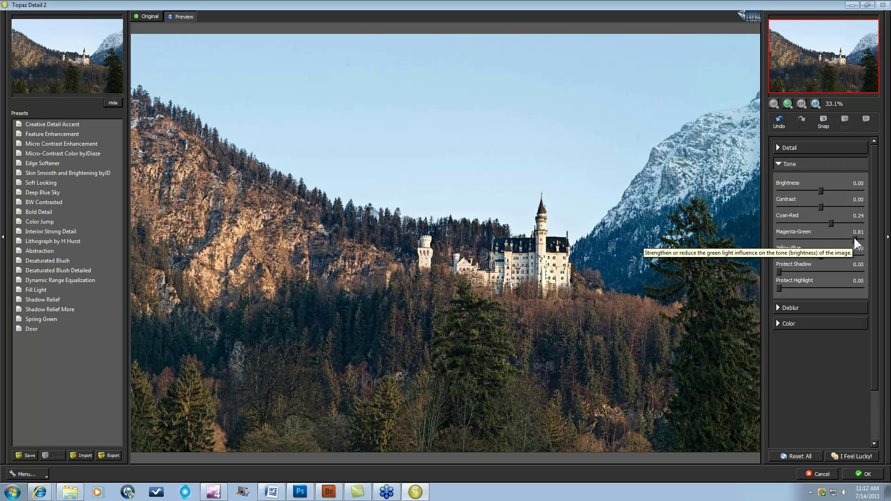
Set the Magenta-Green tone to 0.27 and the Yellow-Blue tone to -0.14
drag(854, 237, 837, 239)
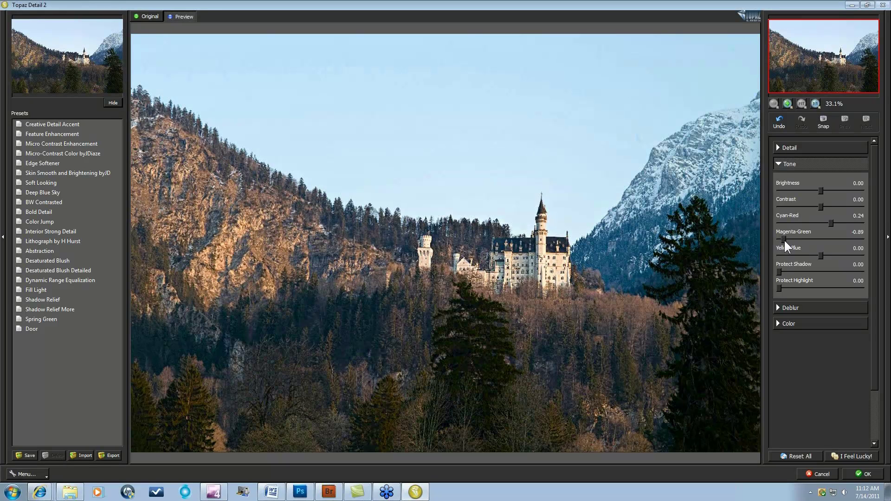
click(829, 238)
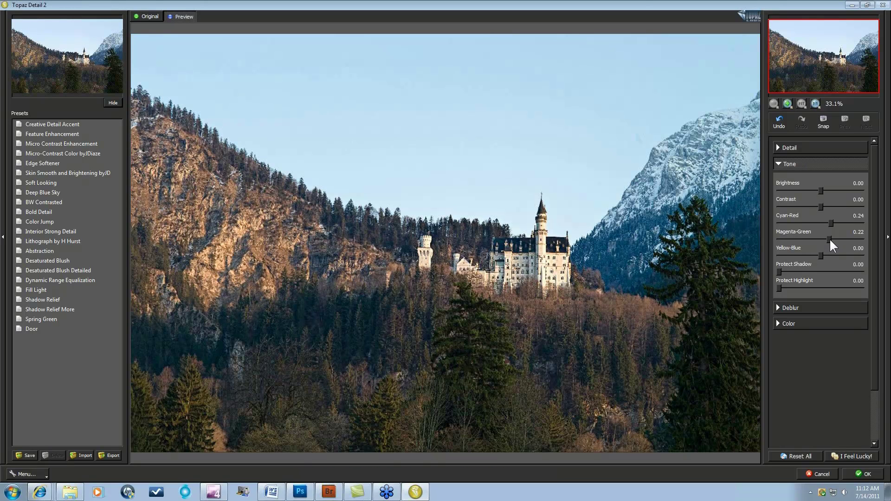
drag(829, 238, 828, 238)
drag(828, 238, 831, 237)
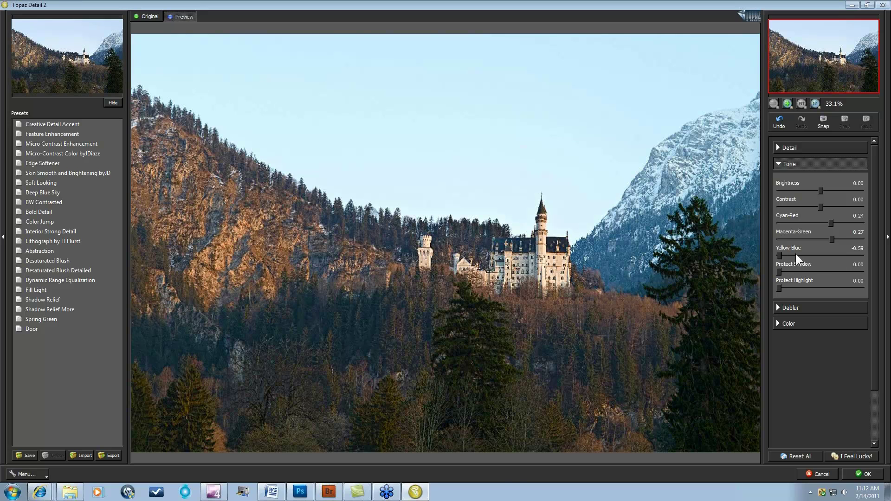
click(796, 253)
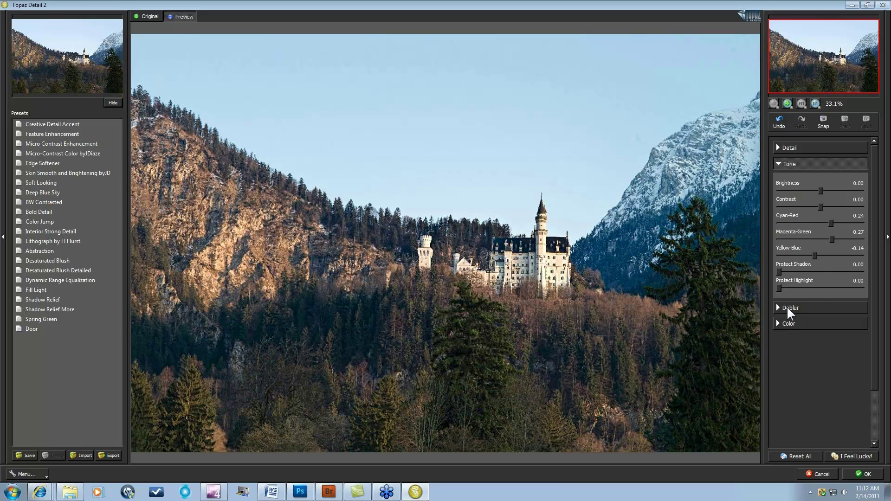
click(780, 164)
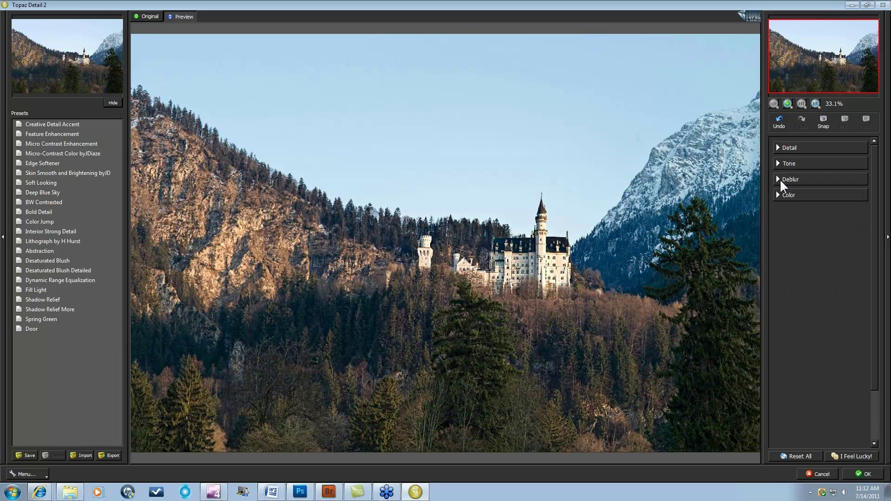
Check the Deblur settings and reduce Small Detail to 0.08, Medium Detail to 0.20 and Large Detail to 0.11
click(779, 179)
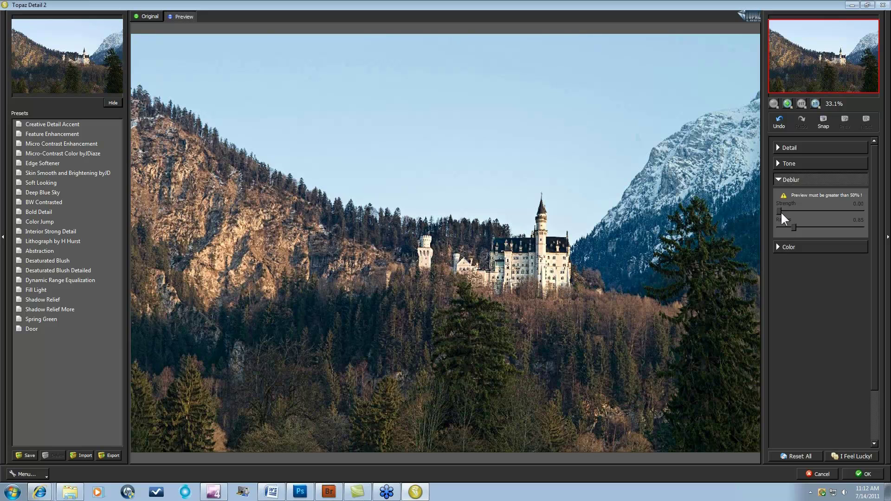
click(779, 149)
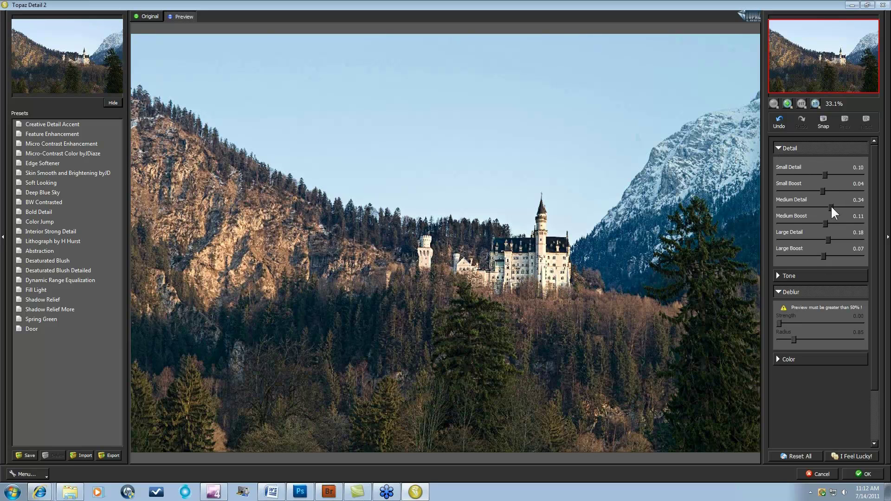
drag(831, 208, 829, 207)
drag(824, 174, 824, 174)
drag(829, 240, 825, 240)
click(778, 292)
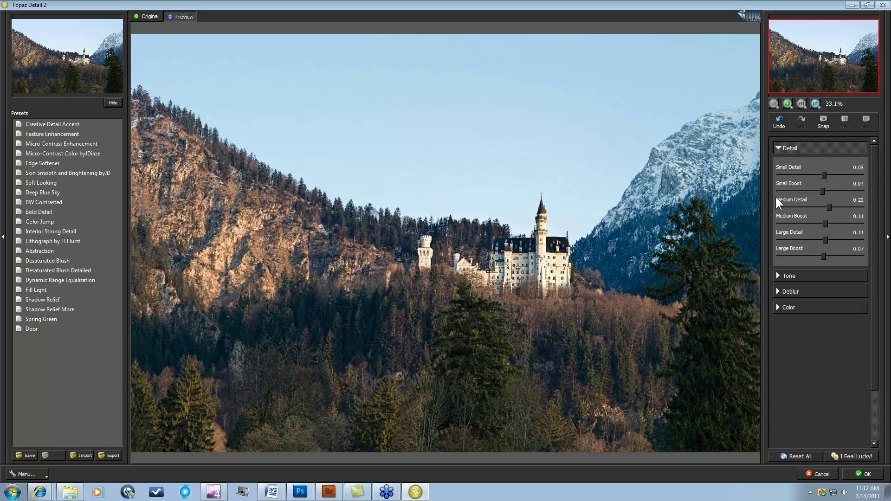
click(778, 148)
Raise the color Saturation Boost slightly and apply the Topaz Detail 2 adjustments to the layer
click(778, 194)
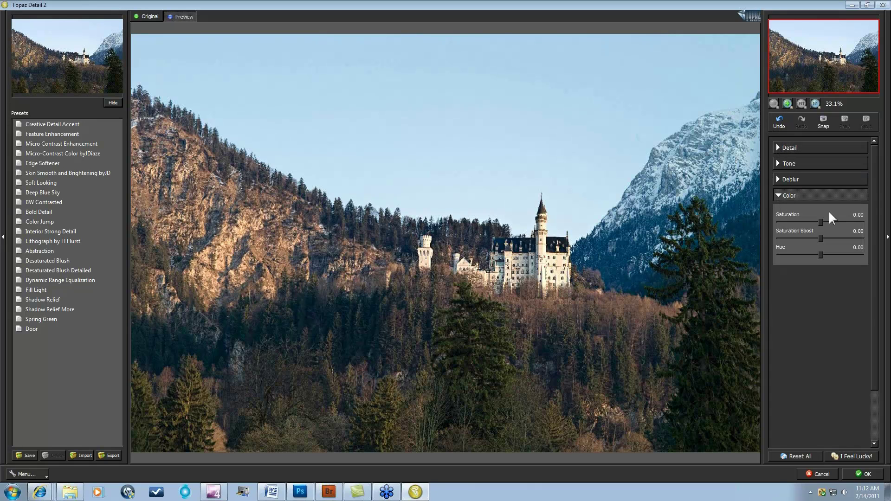
click(822, 236)
click(865, 474)
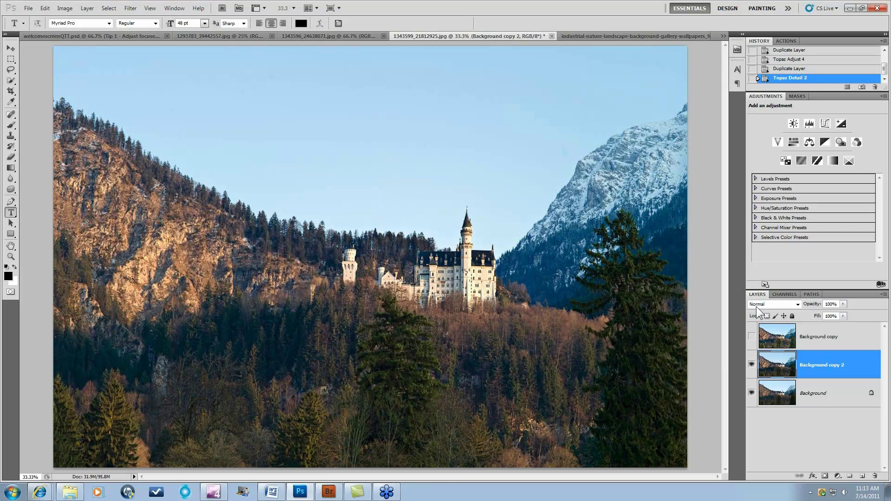
Compare the Topaz Adjust and Topaz Detail versions with the original by toggling the visibility of the two duplicate layers
click(751, 338)
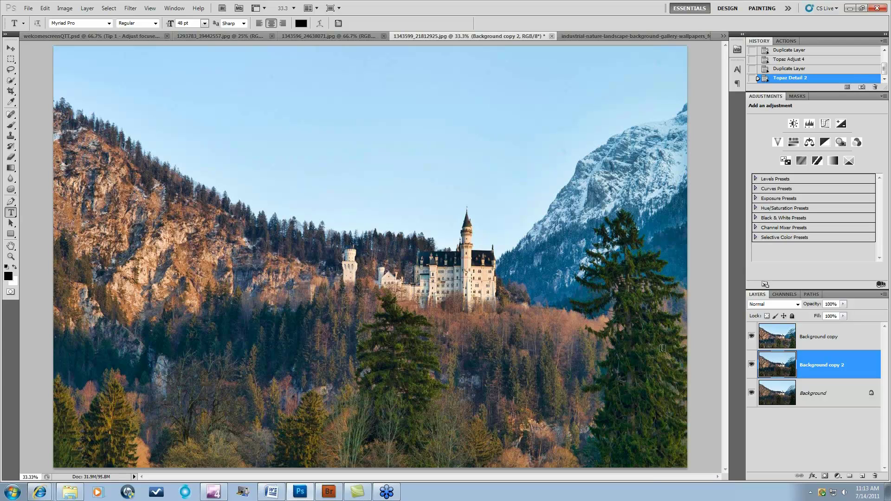
click(752, 338)
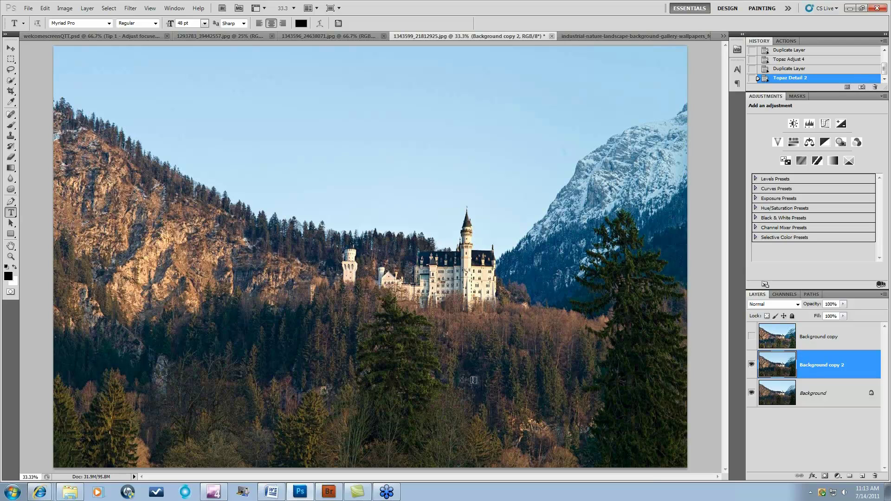
click(752, 365)
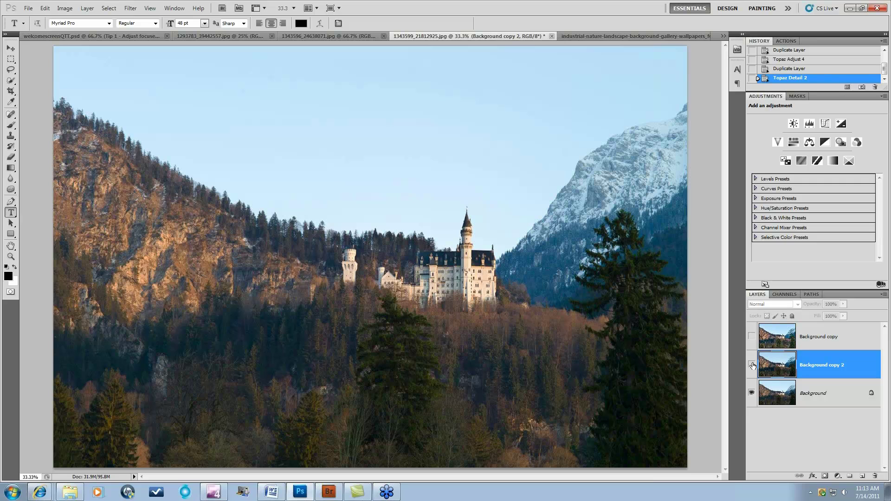
click(752, 365)
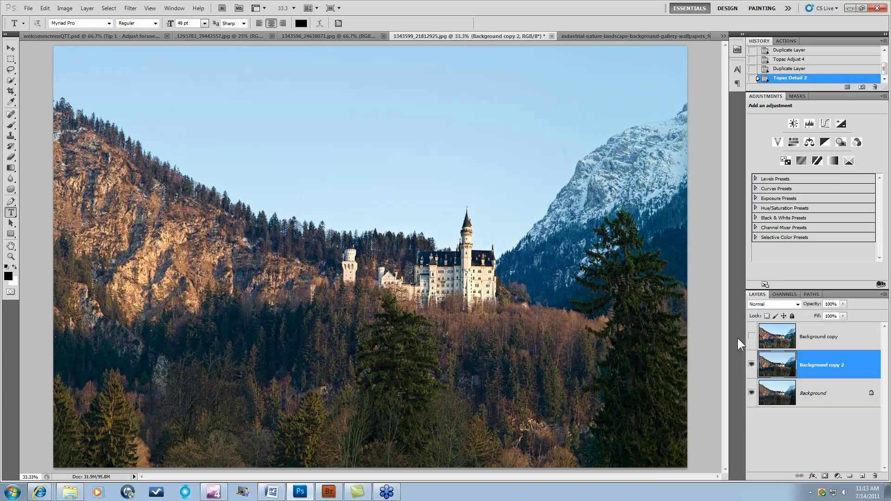
click(751, 337)
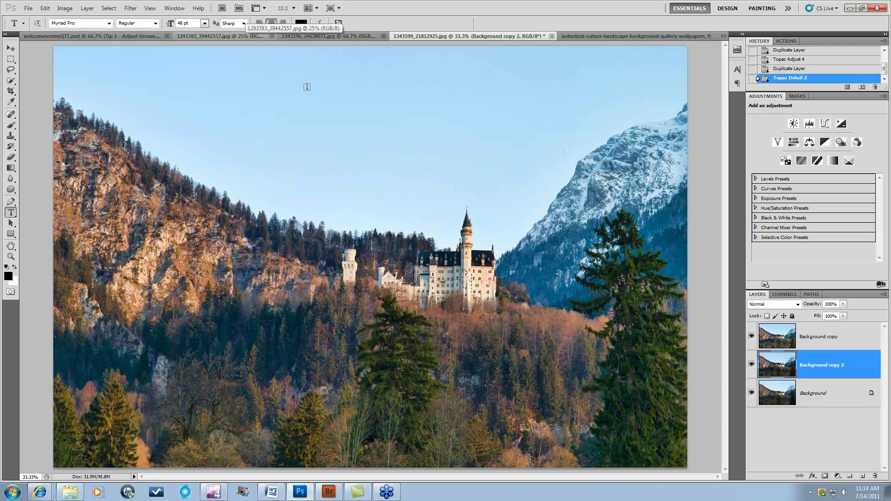
Switch to the white farmhouse photo 1293783_39442557.jpg and duplicate its Background layer
click(300, 37)
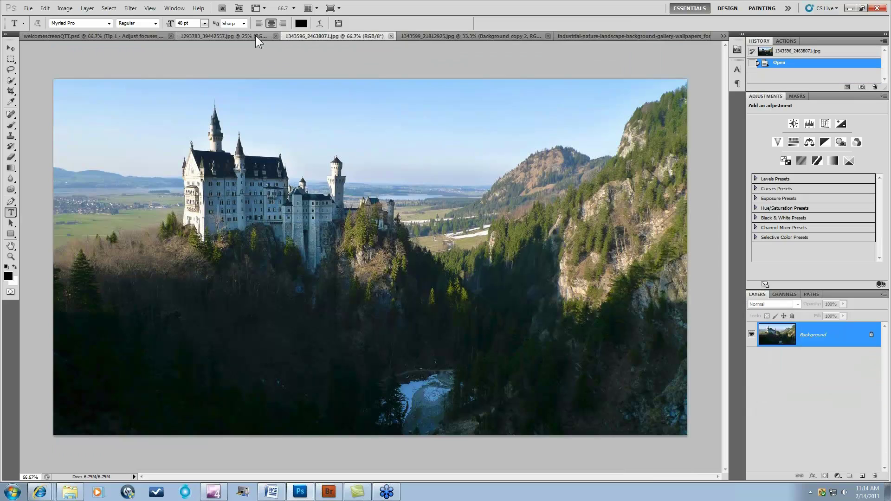
click(239, 34)
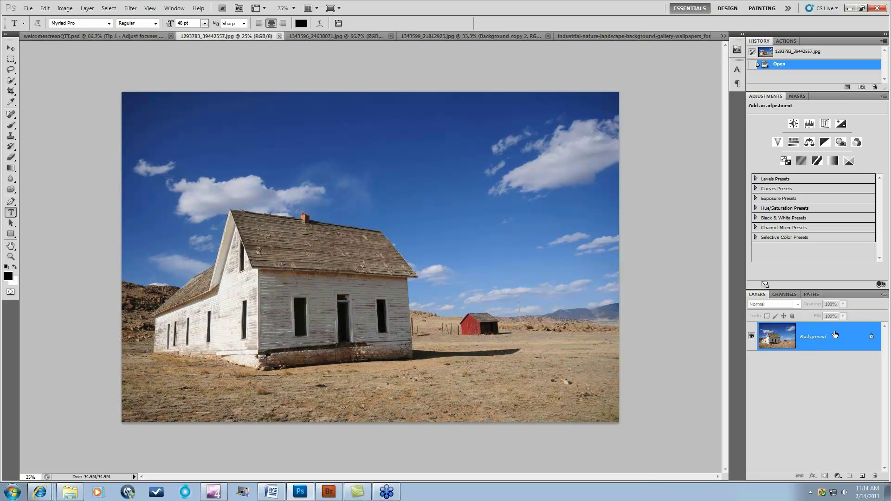
drag(835, 334, 863, 476)
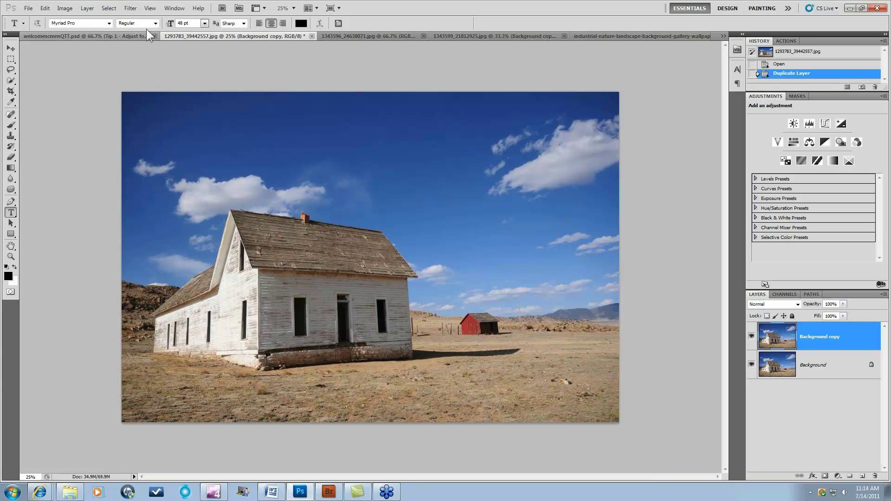
Open the Topaz ReMask 3 filter on the Background copy layer of the farmhouse photo
click(130, 8)
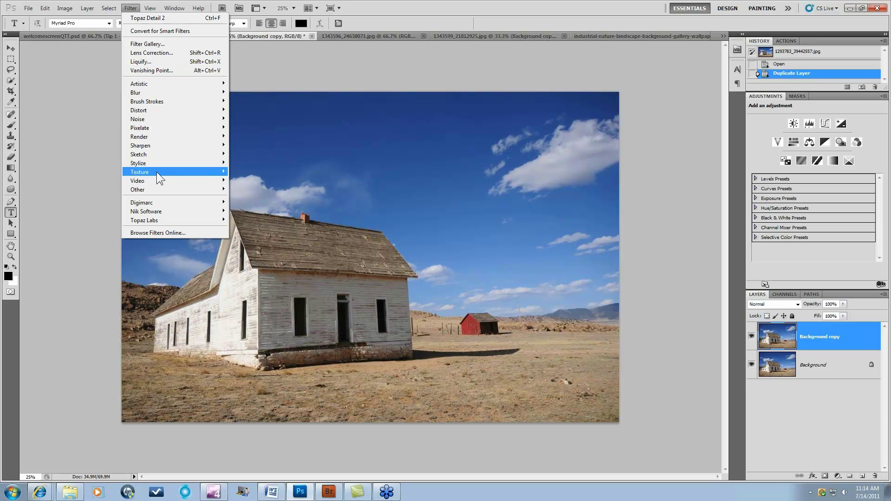
mouse_move(158, 220)
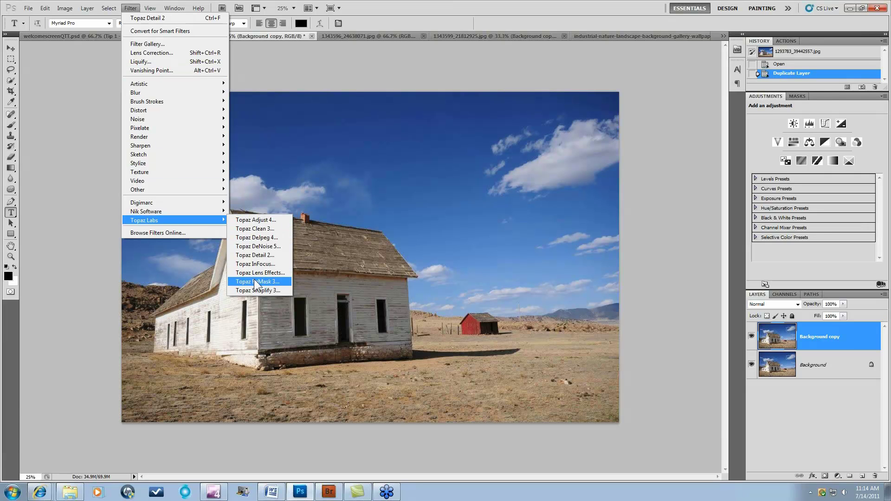
click(255, 280)
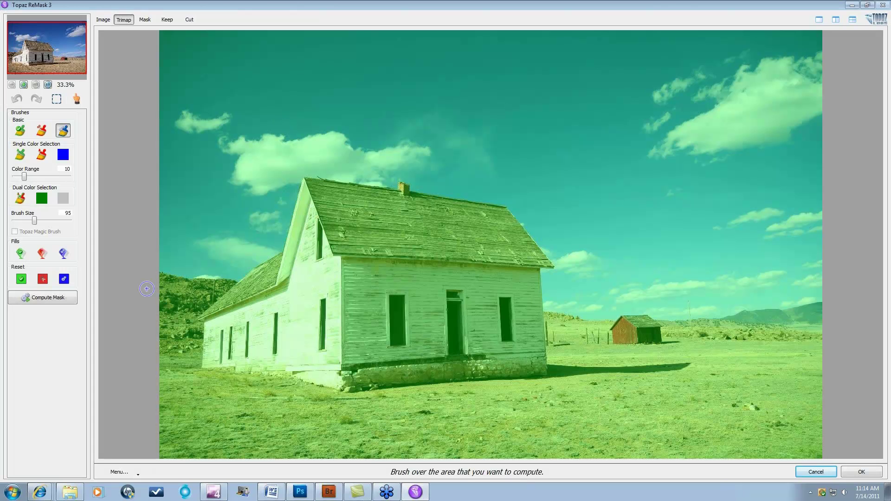
Brush the blue compute area along the hills, the farmhouse roofline and the horizon across the full image width at brush size 95
mouse_move(163, 270)
mouse_down()
mouse_move(242, 279)
mouse_move(288, 241)
mouse_move(296, 184)
mouse_move(315, 180)
mouse_move(511, 210)
mouse_move(551, 264)
mouse_move(546, 307)
mouse_move(582, 318)
mouse_move(670, 322)
mouse_move(820, 303)
mouse_up()
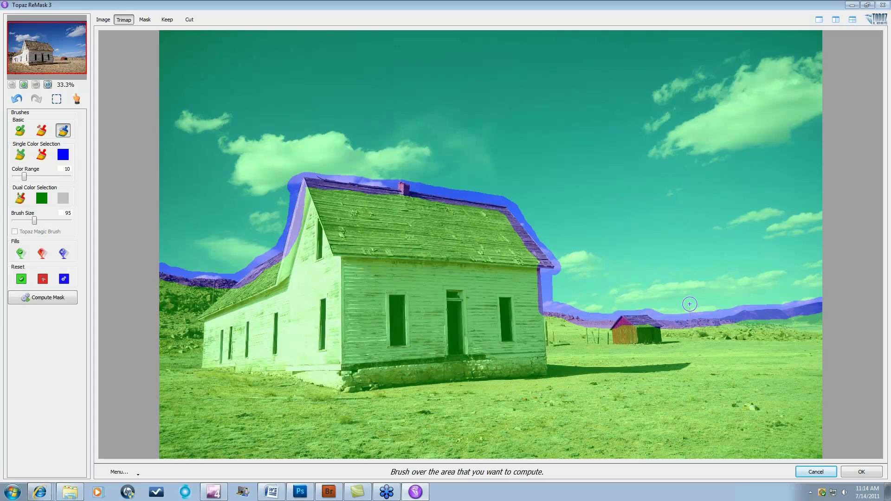
click(690, 306)
Fill the farmhouse and ground with the red cut area, compute the mask and apply it to isolate the sky
click(44, 250)
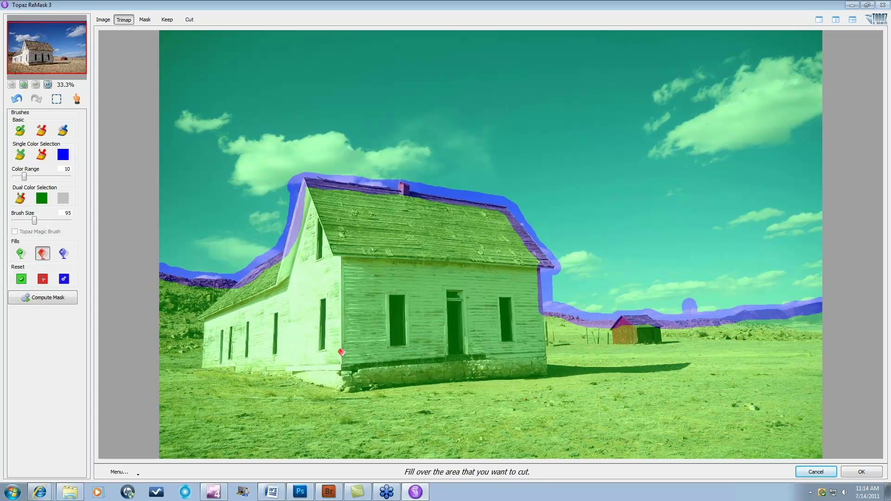
click(492, 278)
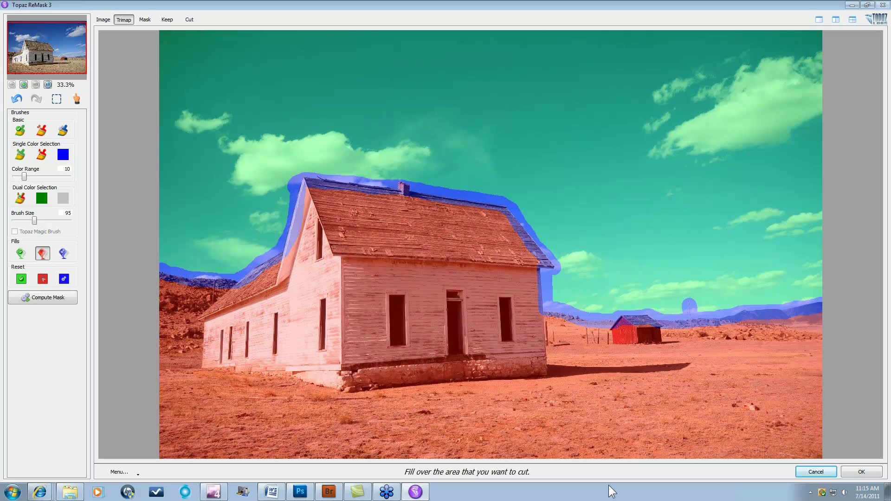
click(44, 300)
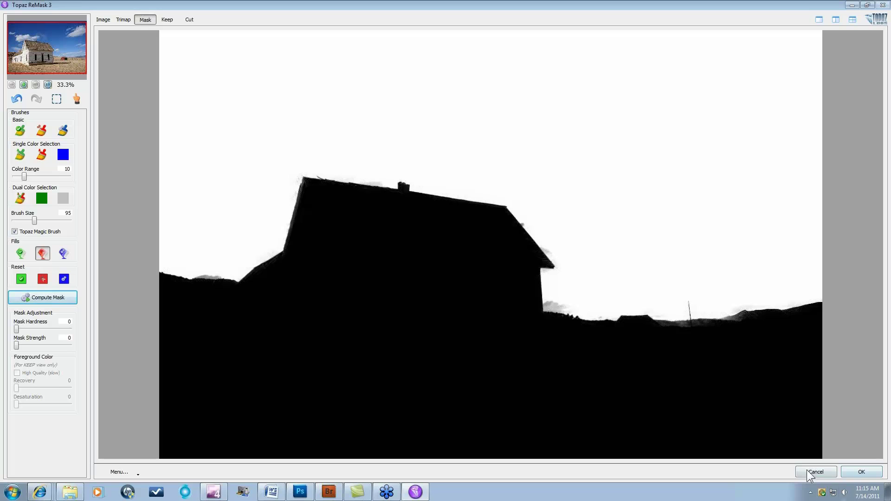
click(861, 473)
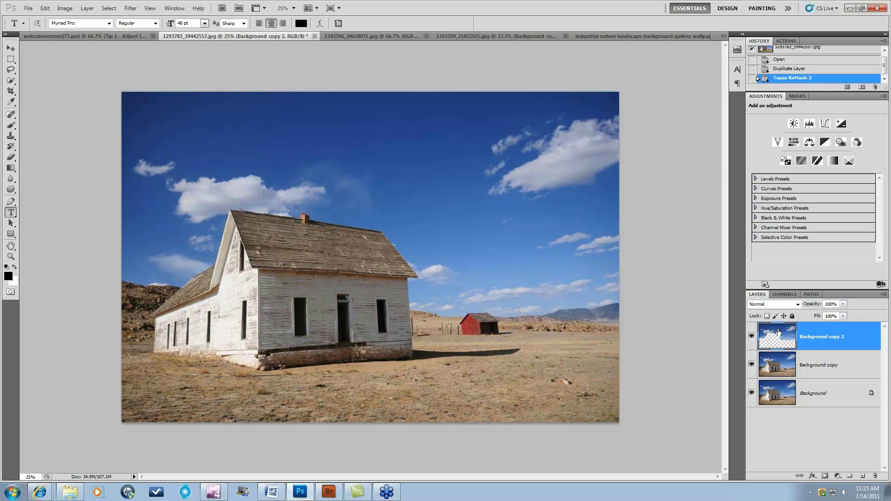
Open the Topaz Adjust 4 filter on the Background copy layer
click(822, 368)
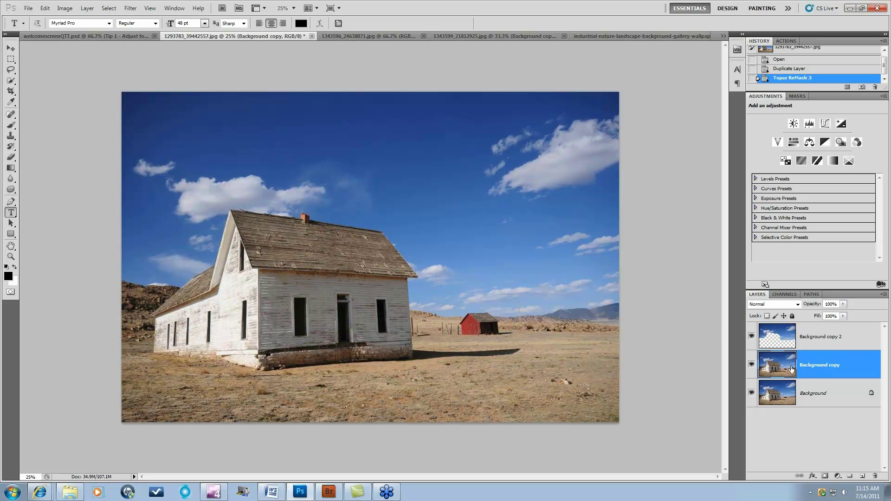
click(130, 8)
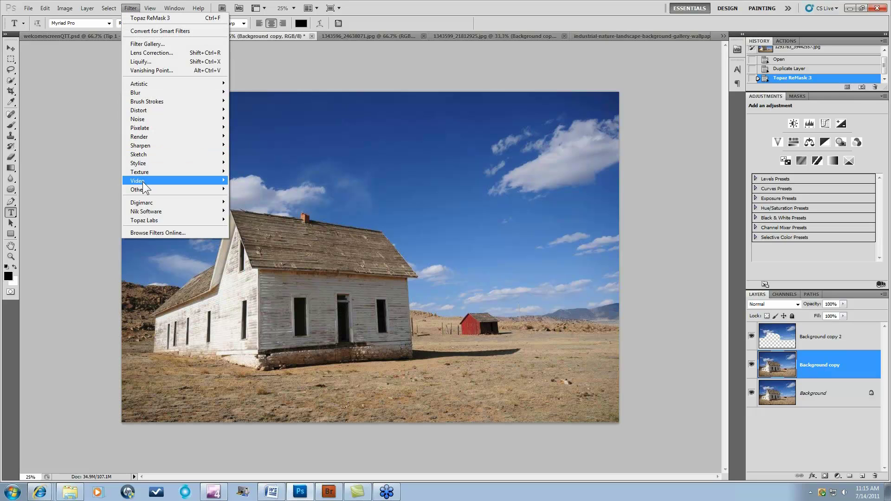
mouse_move(145, 219)
click(245, 219)
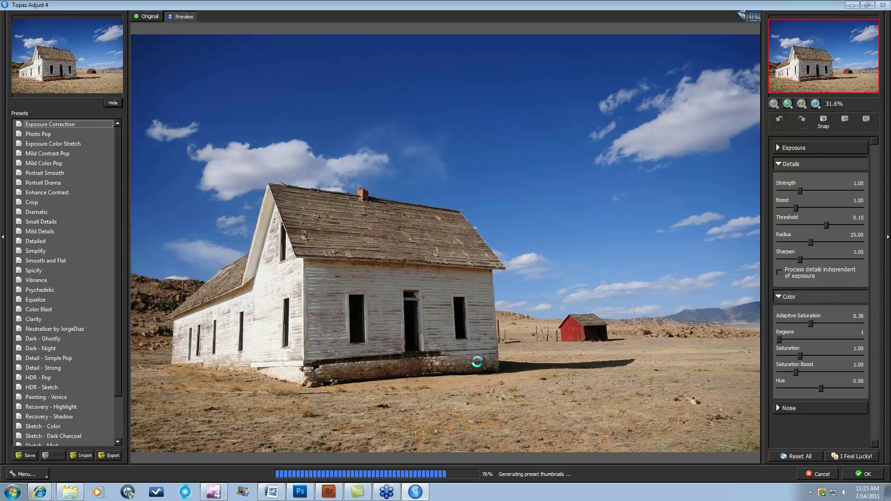
Try the Spicify and Vibrance presets on the farmhouse photo
click(33, 270)
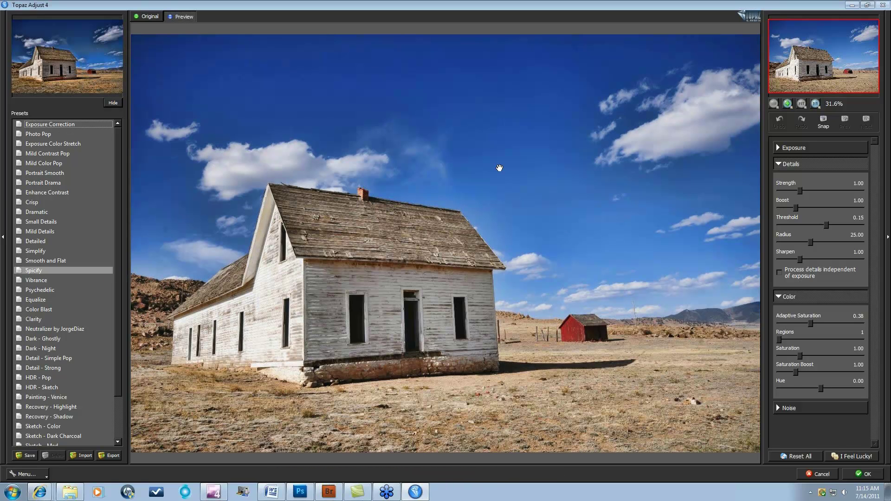
click(89, 280)
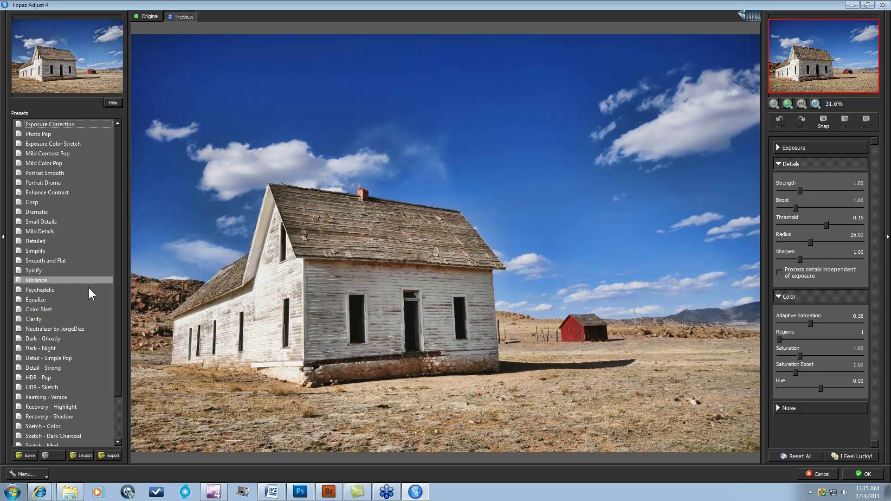
click(42, 268)
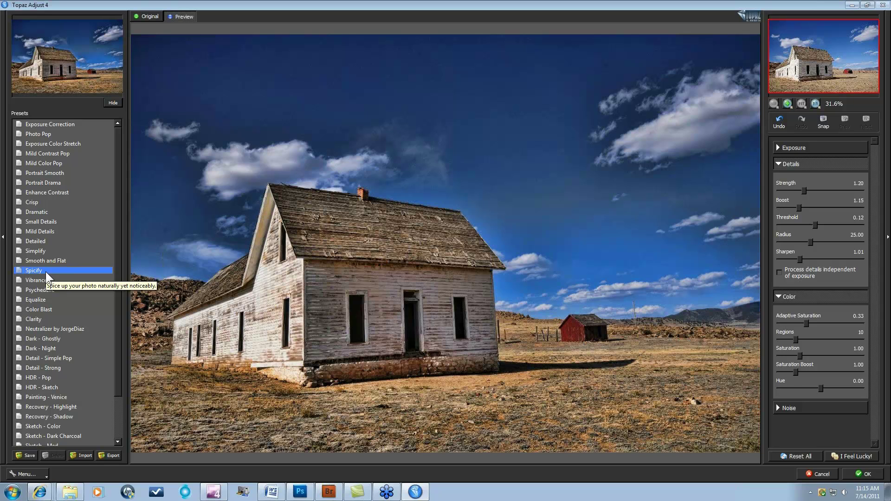
click(44, 280)
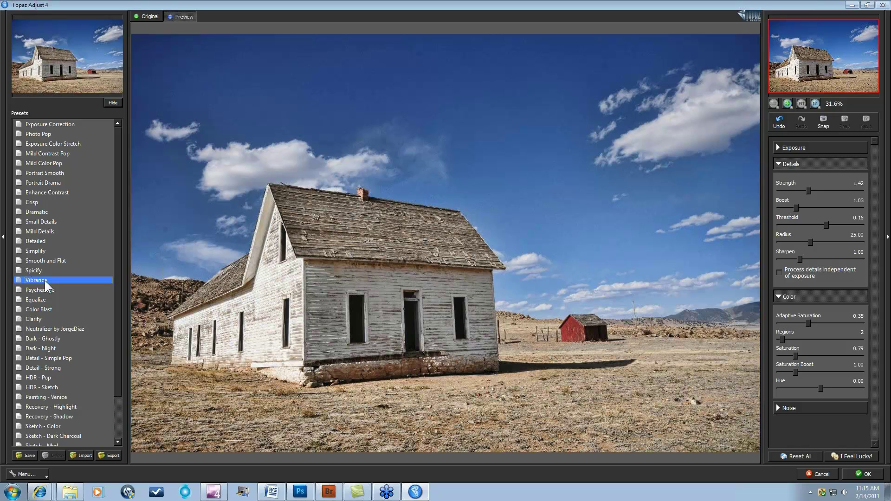
Apply the Crisp preset and set the color Regions to 16, Saturation to 1.13 and Saturation Boost to 1.10
click(37, 202)
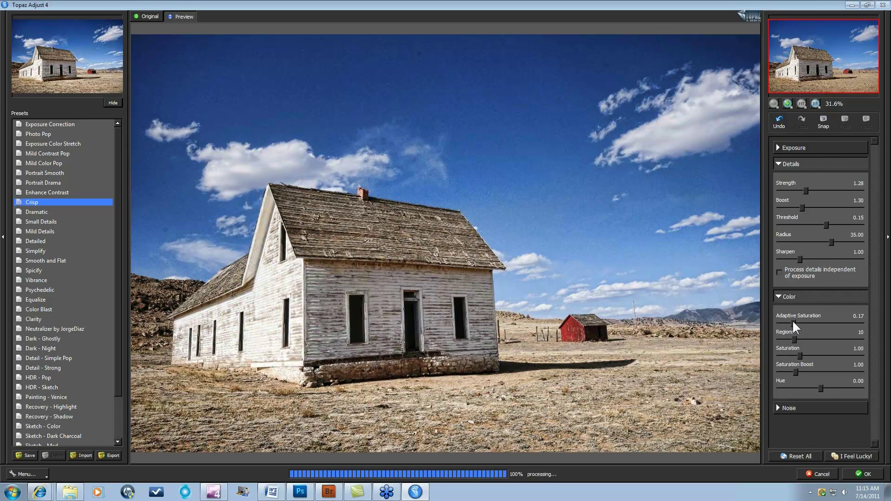
drag(801, 339, 799, 371)
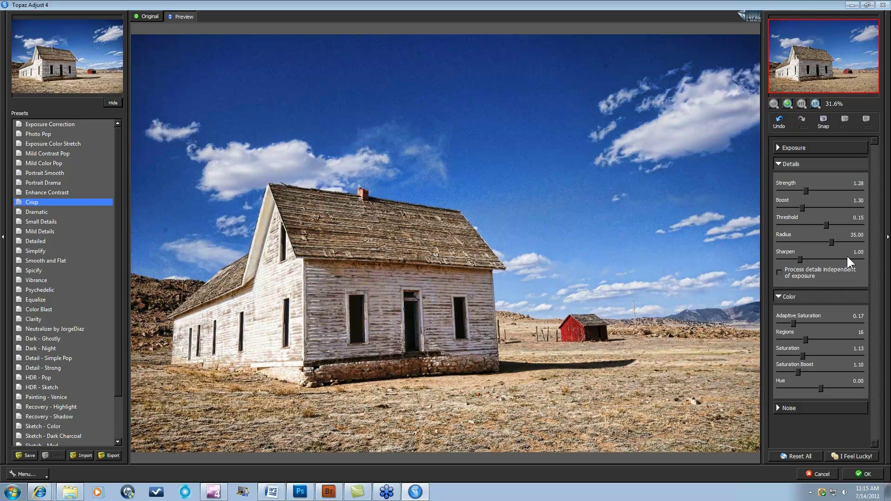
Set Contrast to 0.49, detail Strength to 1.11, Boost to 1.17 and Adaptive Exposure to 0.31, and apply the adjustment
click(778, 148)
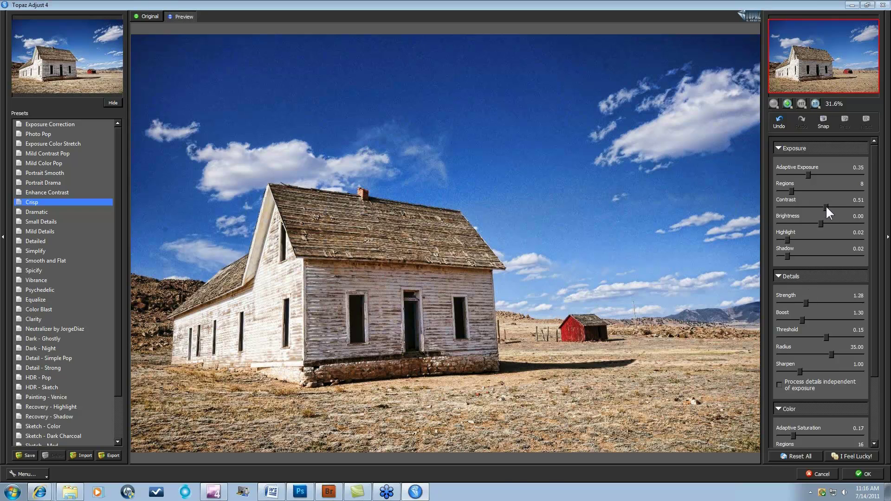
drag(826, 206, 825, 207)
drag(801, 302, 803, 303)
click(799, 320)
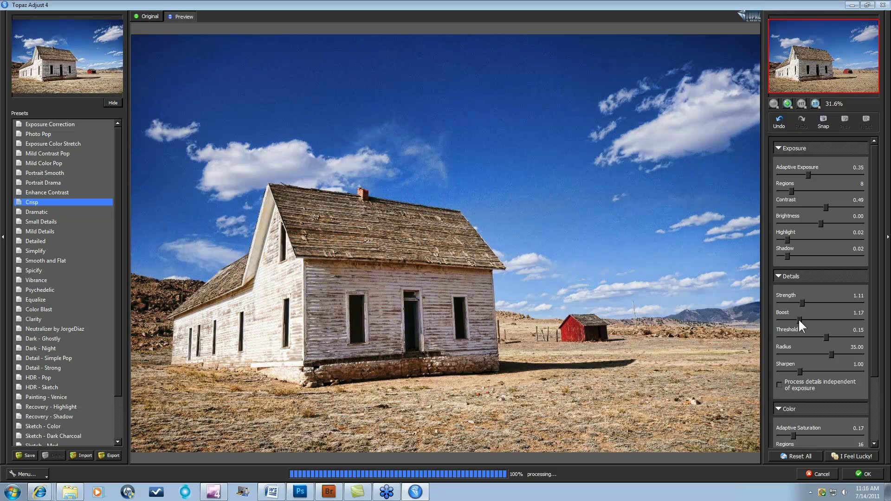
click(474, 236)
click(475, 236)
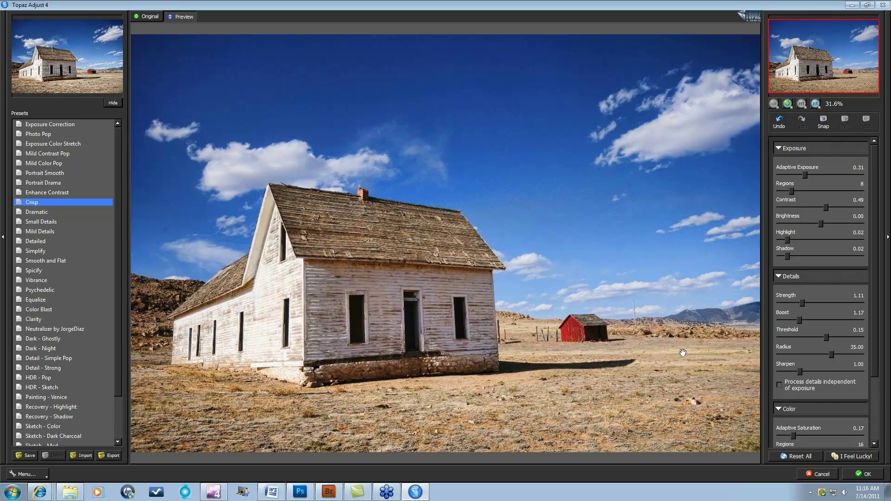
click(867, 475)
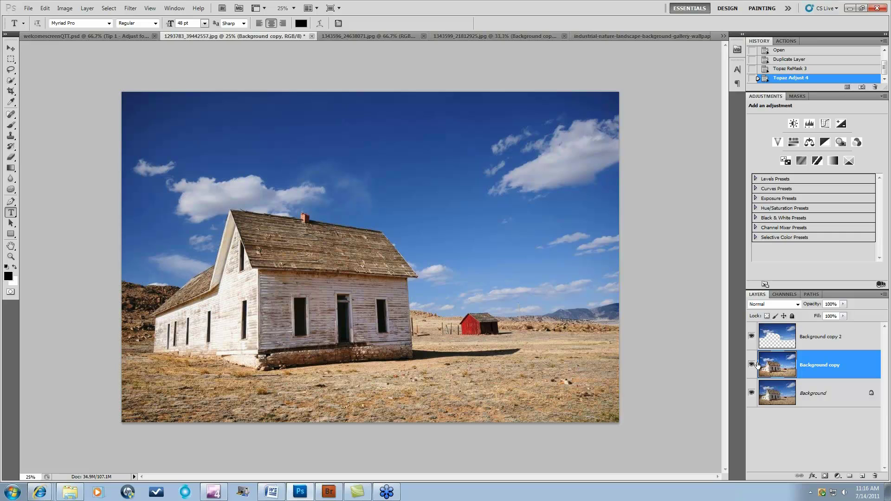
Compare the adjusted foreground with the original by toggling the visibility of the Background copy layer
click(752, 365)
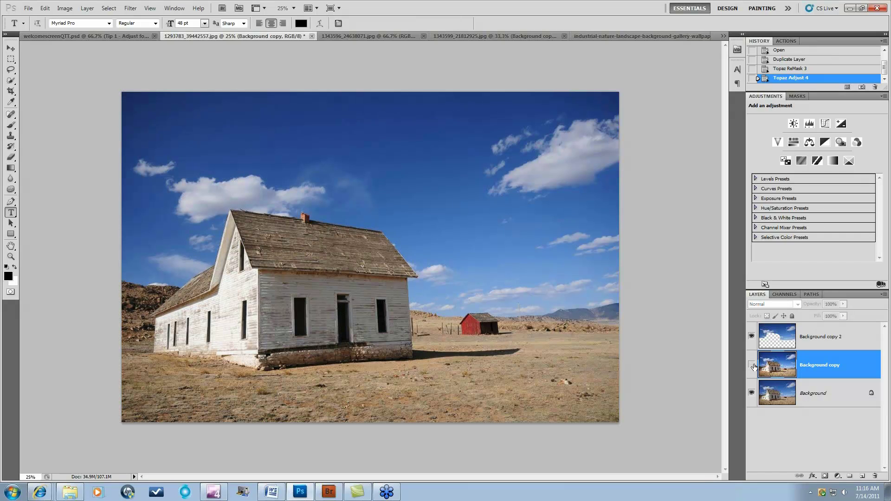
click(752, 364)
click(751, 365)
click(752, 365)
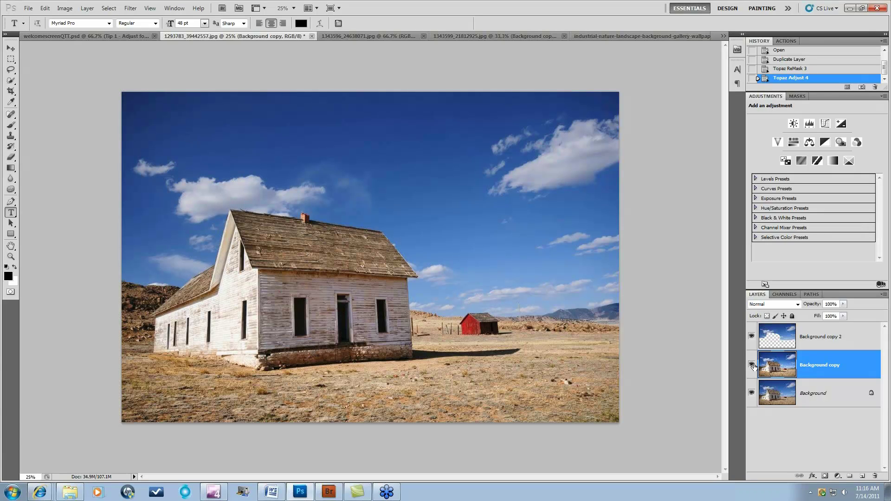
Open the Topaz Detail 2 filter on the masked sky layer, Background copy 2
key(alt+bracketright)
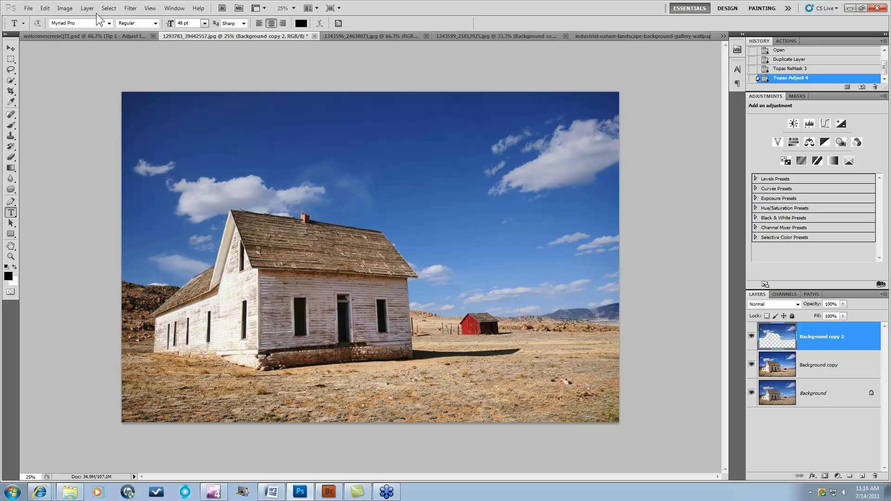
click(131, 8)
mouse_move(142, 219)
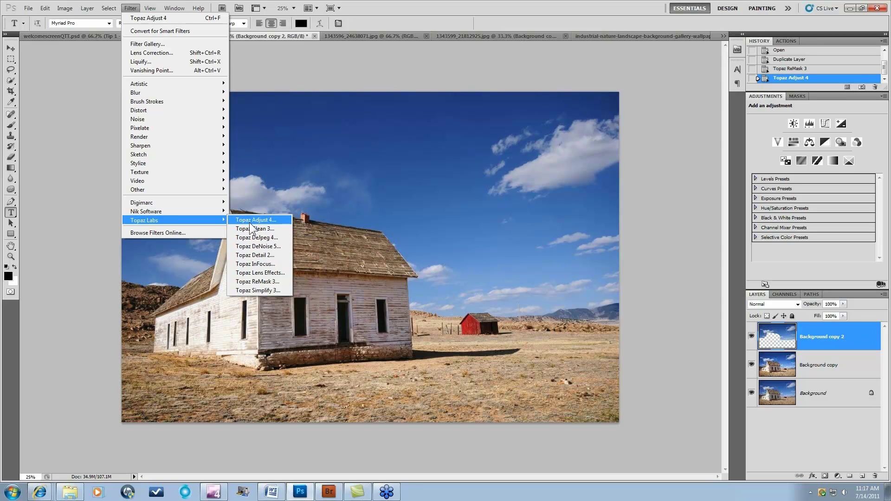
click(249, 257)
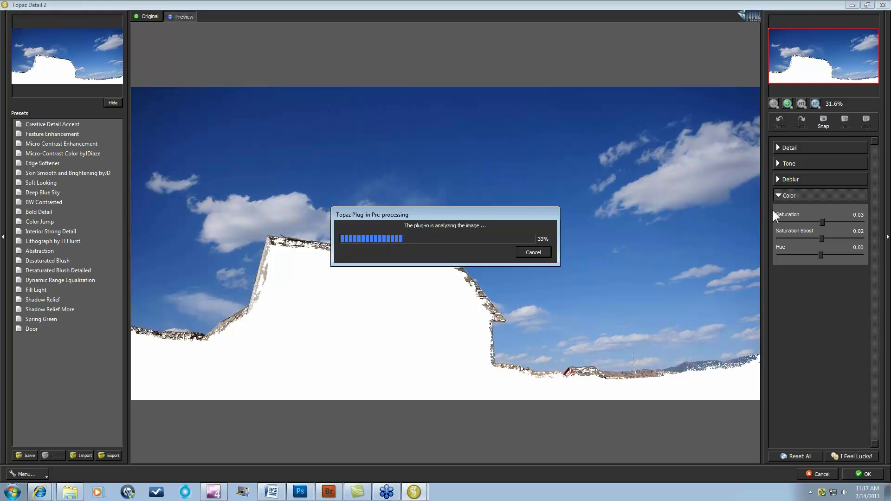
Reset all Topaz Detail sliders, set Large Detail to 0.43 and compare the sky with the original
click(778, 148)
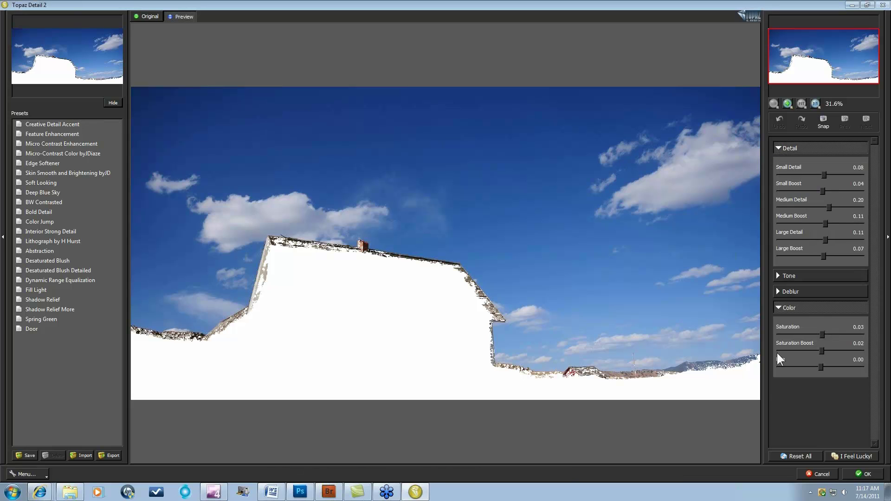
click(797, 456)
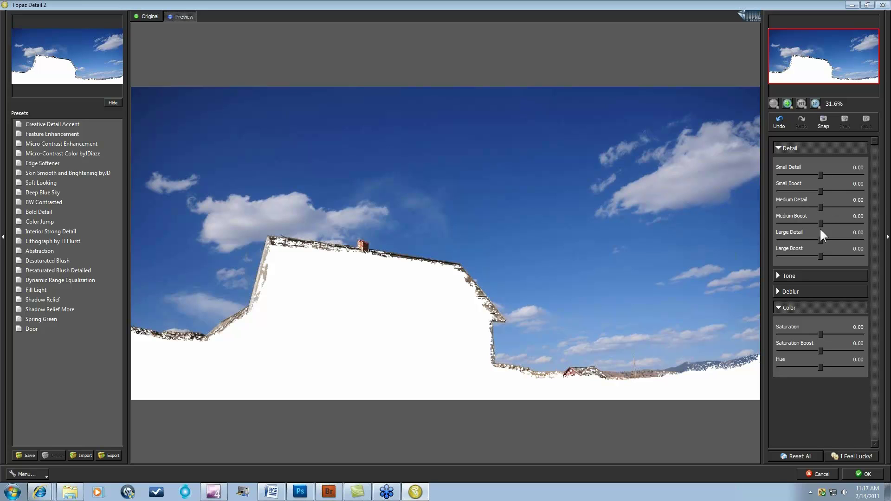
drag(820, 240, 839, 239)
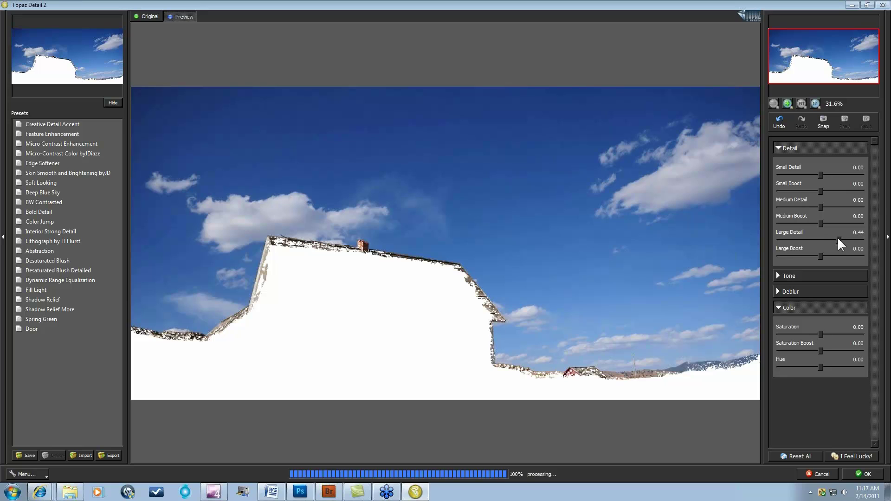
click(562, 203)
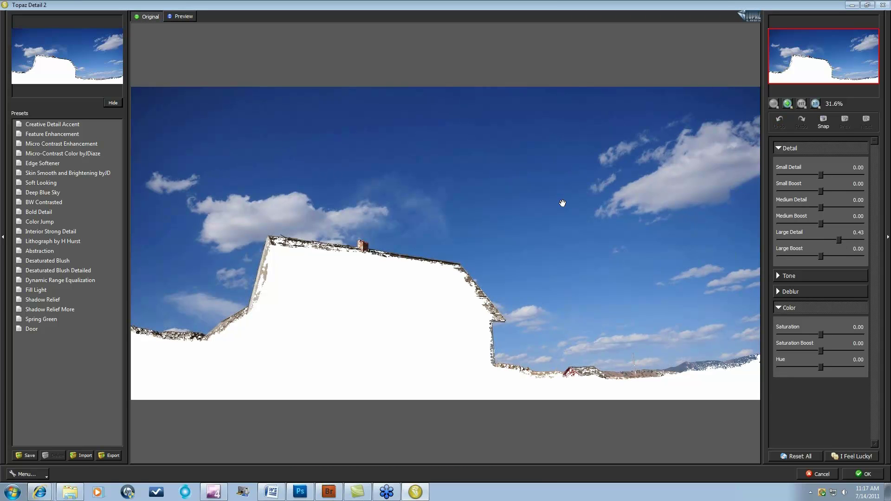
click(564, 203)
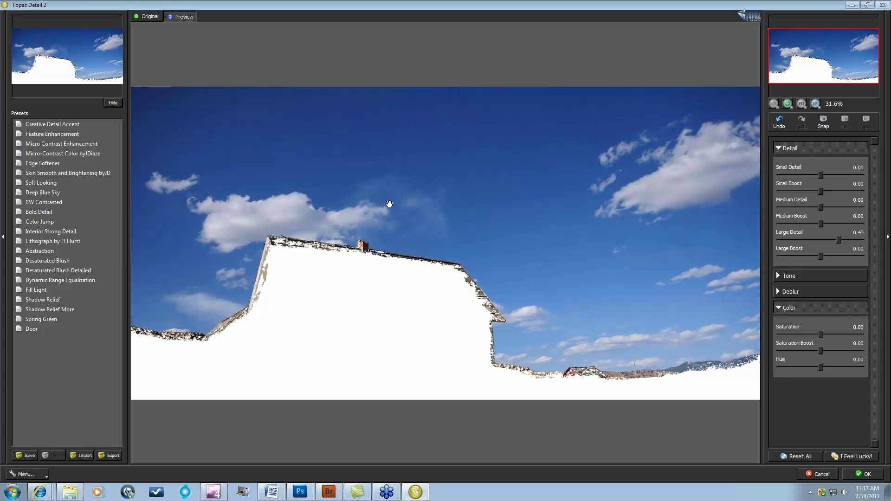
Set Large Boost to 0.08, Medium Detail to 0.19, Medium Boost to 0.18 and Large Detail to 0.36
drag(816, 254, 823, 256)
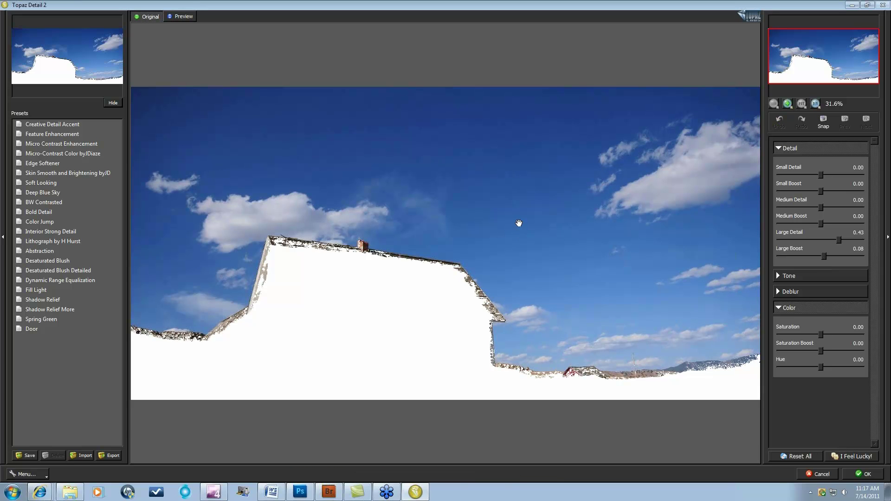
click(519, 224)
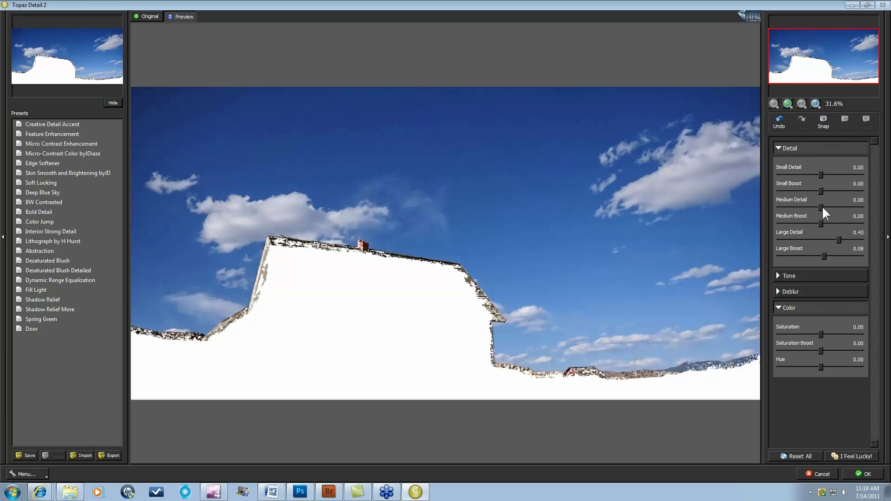
drag(822, 207, 827, 224)
drag(838, 240, 836, 240)
Set Yellow-Blue to -0.29, shift Cyan-Red slightly toward red, lower Small Detail and Small Boost slightly, and apply the filter to the sky
click(777, 275)
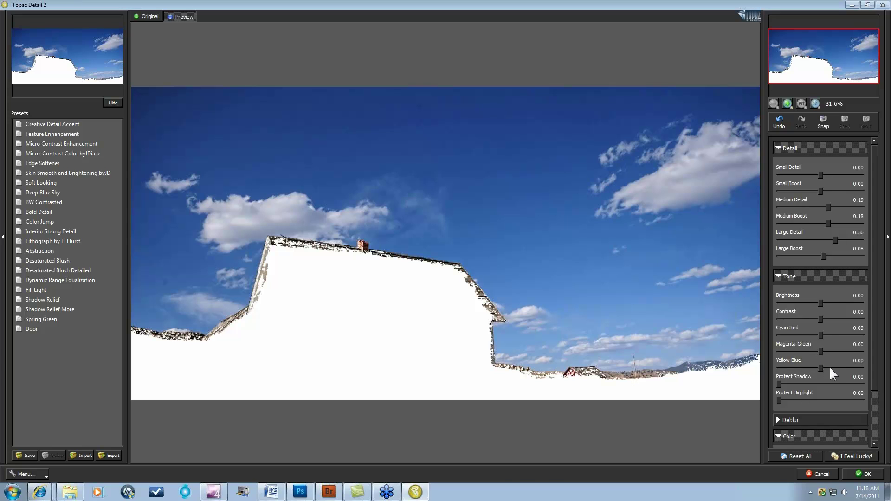
drag(830, 368, 807, 366)
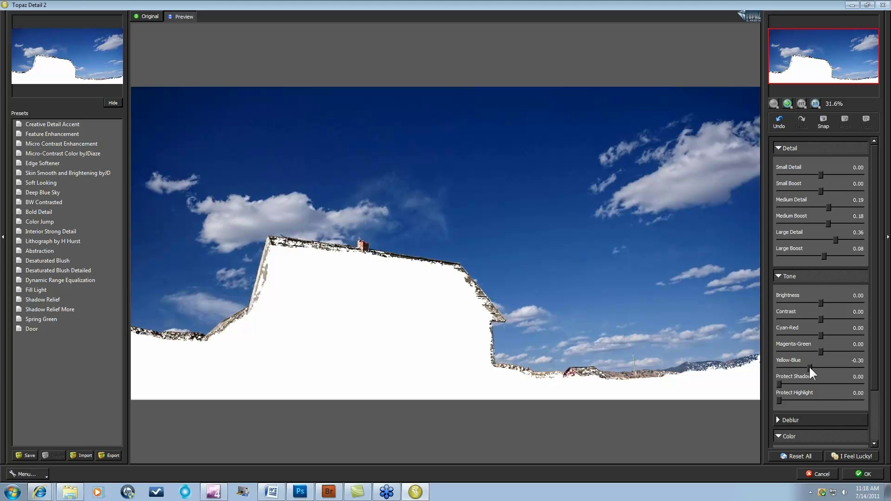
drag(809, 366, 808, 363)
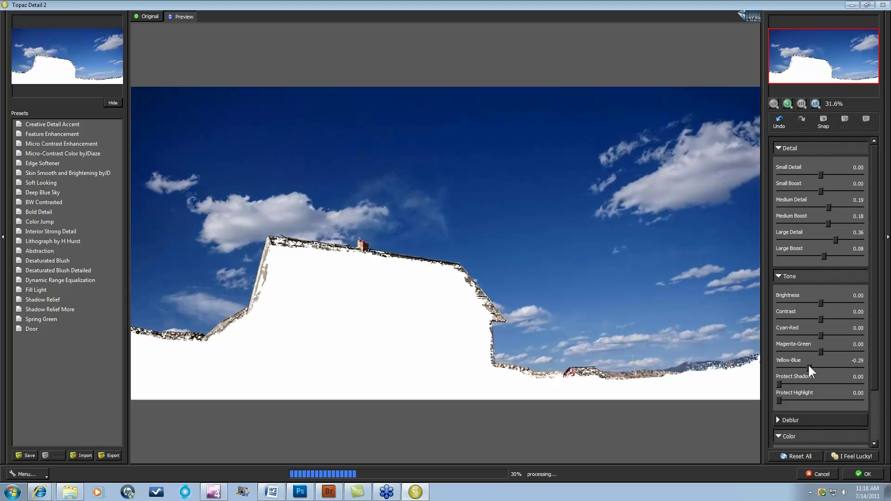
click(813, 335)
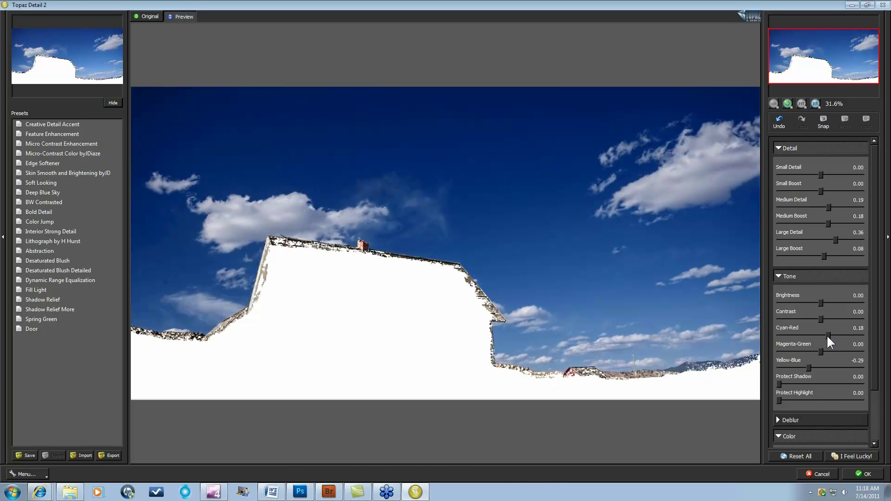
drag(826, 335, 823, 333)
drag(817, 174, 815, 191)
click(862, 475)
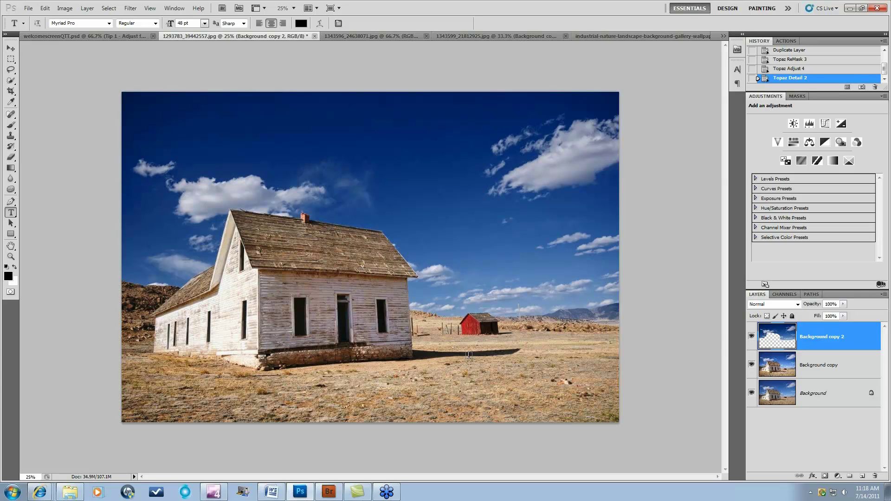
Toggle the visibility of Background copy 2 and Background copy to compare the enhanced farmhouse with the original
click(752, 336)
click(752, 365)
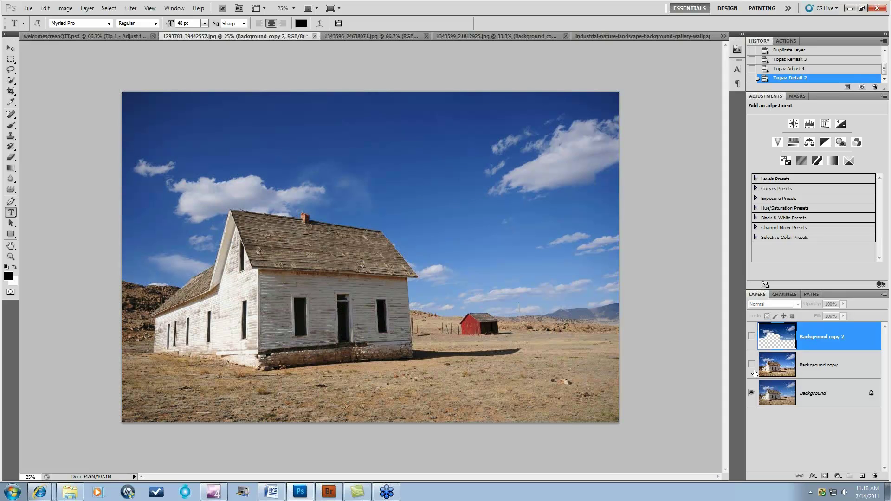
click(752, 365)
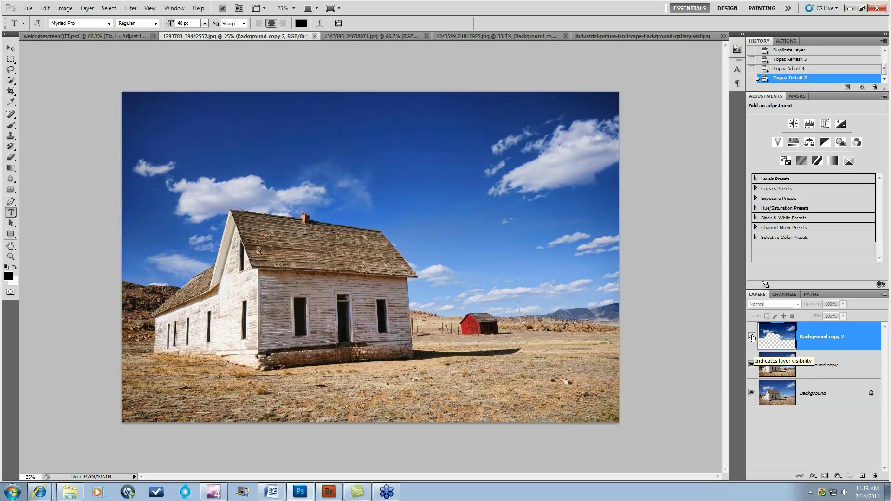
click(751, 337)
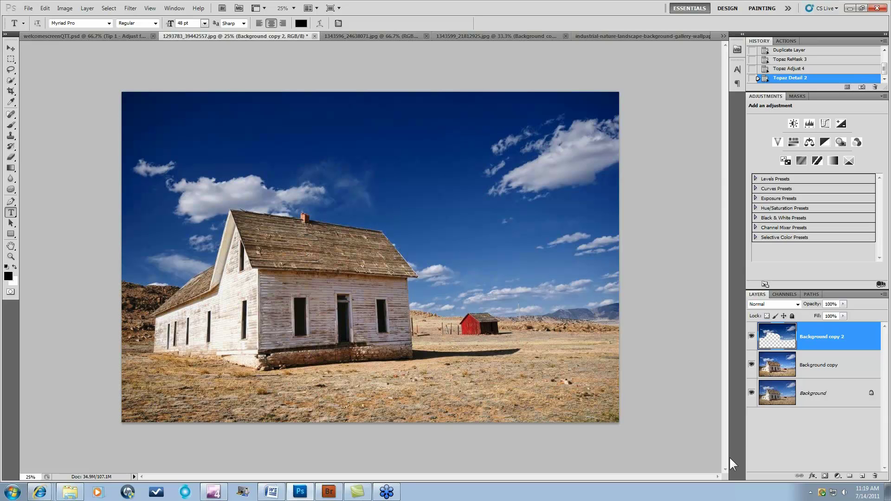
alt+click(752, 394)
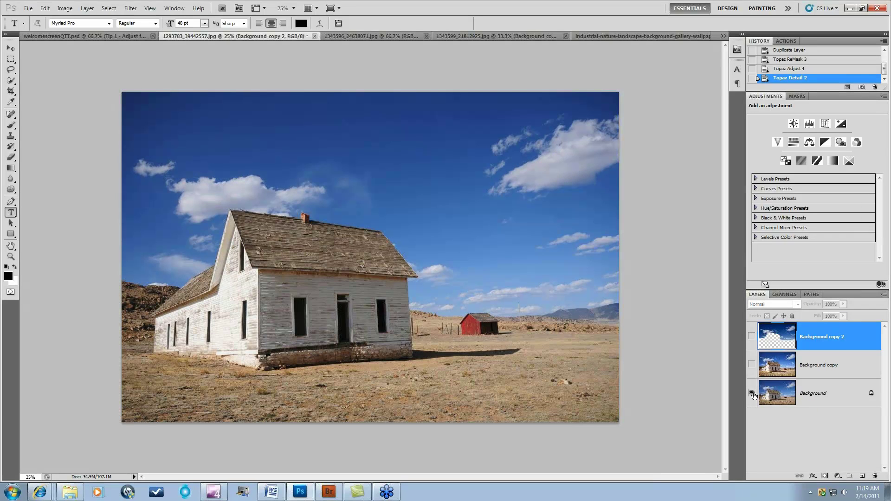
alt+click(751, 394)
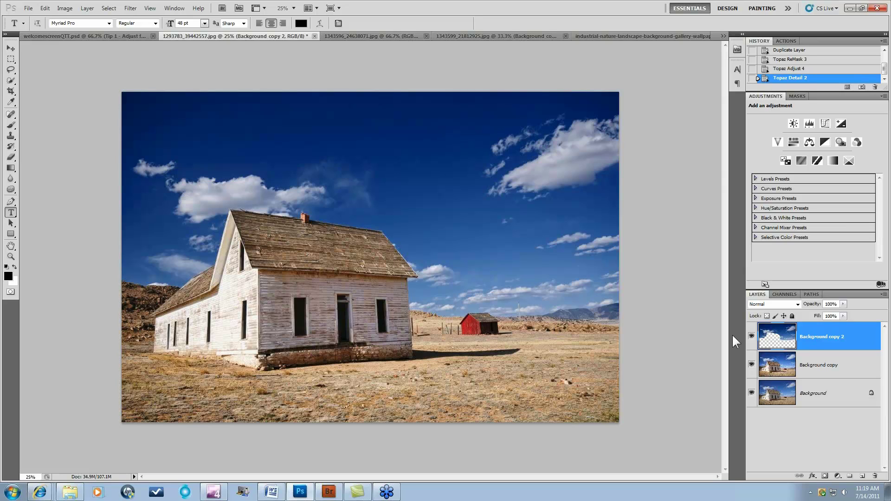
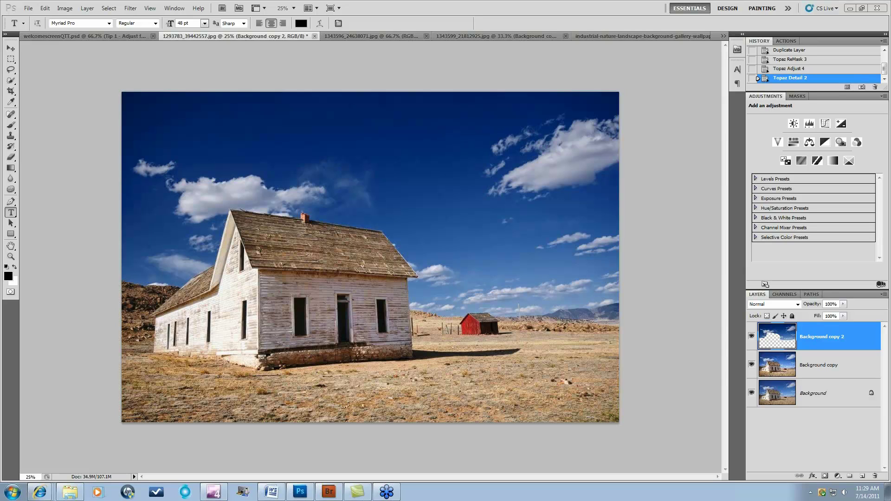
click(752, 337)
click(752, 337)
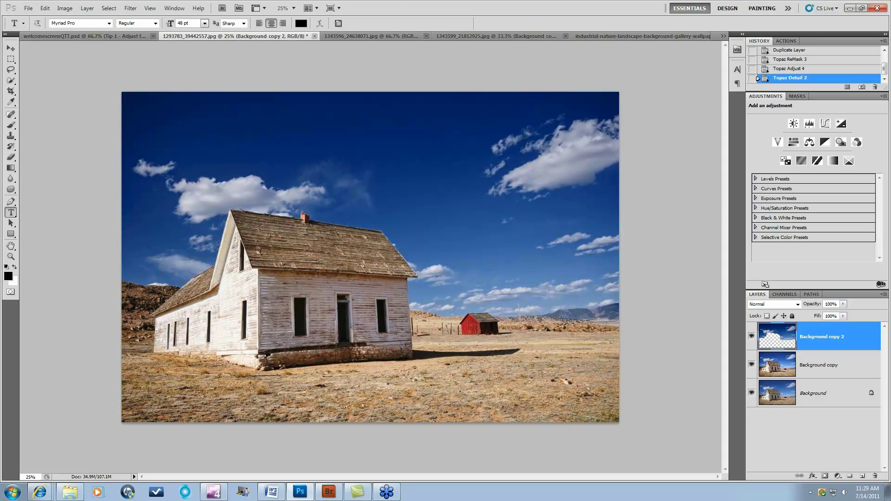
Reopen Topaz Detail 2 on the farmhouse sky layer to review its slider settings, and close it without applying
click(129, 10)
mouse_move(154, 220)
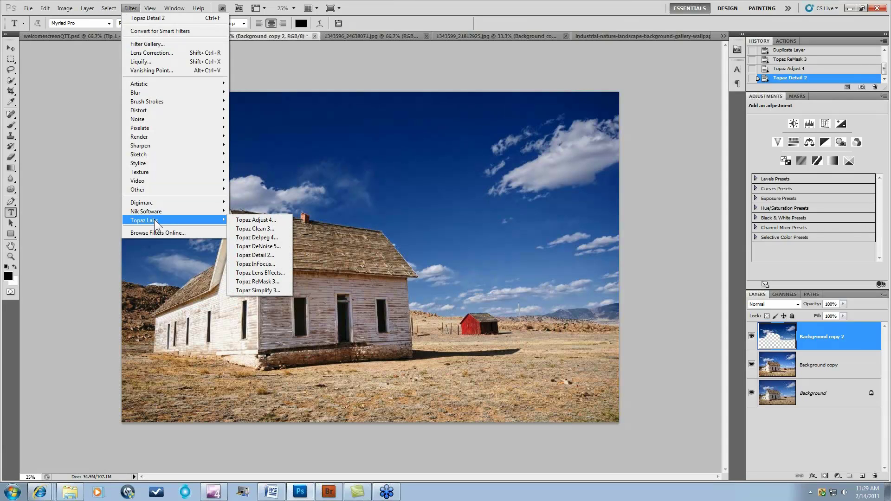
click(258, 255)
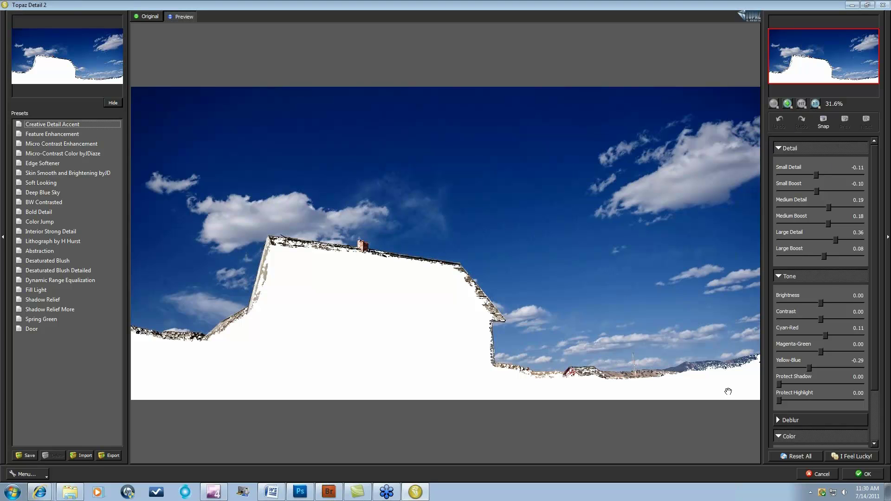
click(825, 474)
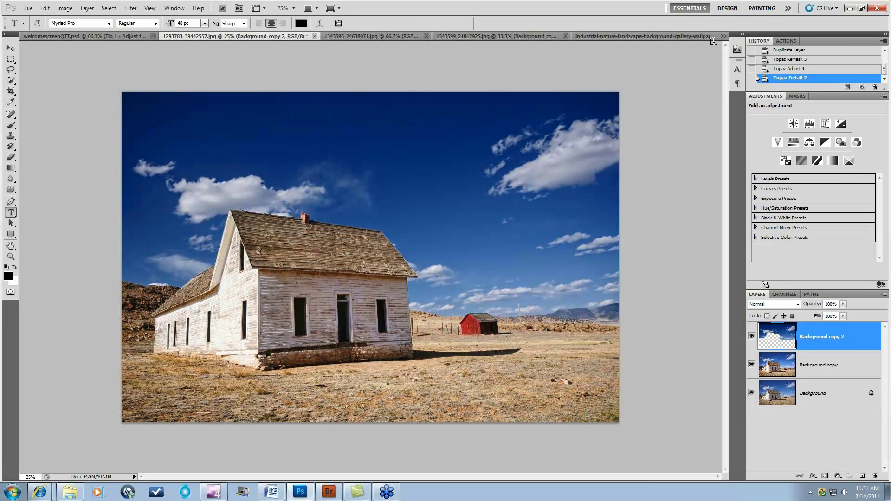
Switch to 1343599_21812925.jpg, select Background copy, and hide and show that layer to compare the castle edit
click(483, 37)
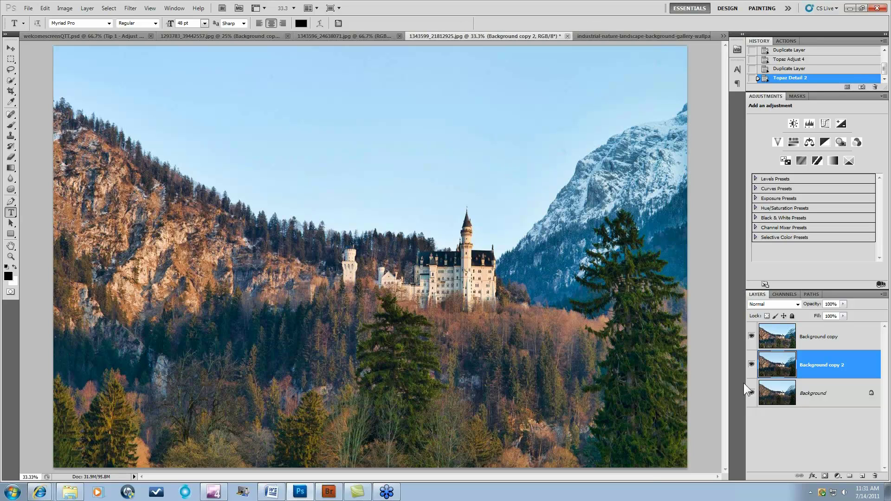
click(821, 340)
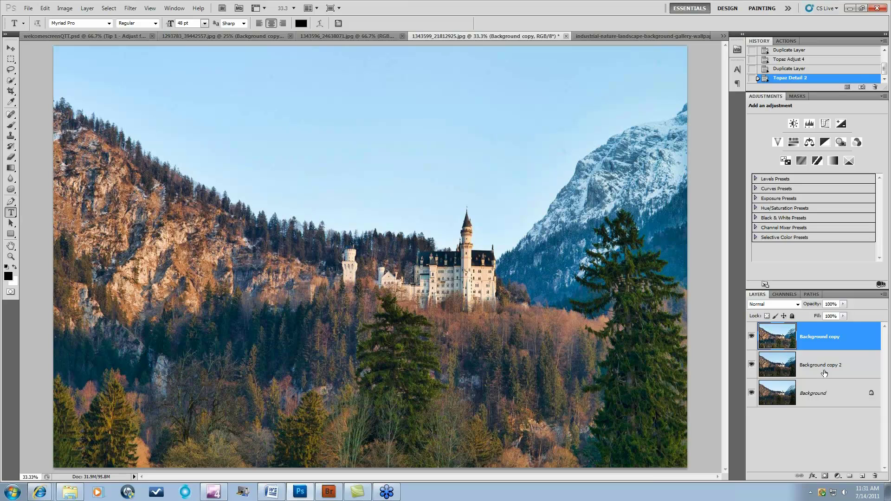
click(751, 335)
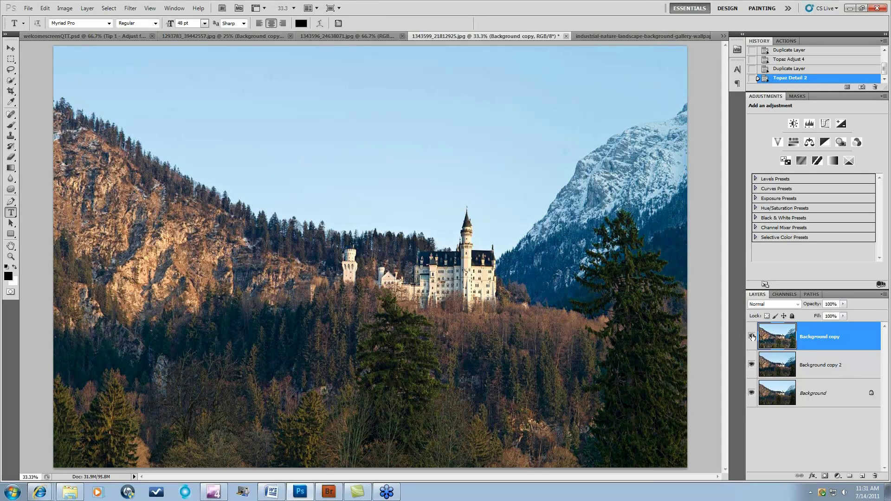
click(751, 335)
Open the Topaz Adjust 4 filter on the Background copy layer and reset all its sliders
click(154, 8)
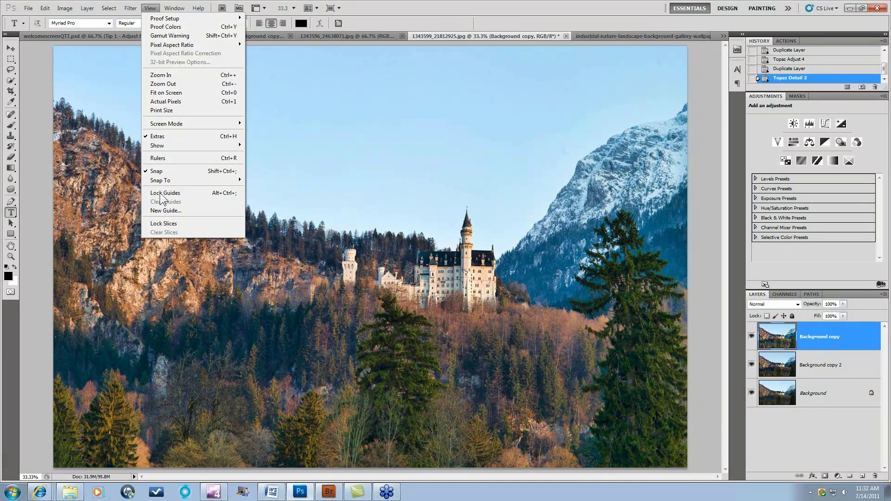
mouse_move(129, 9)
mouse_move(152, 219)
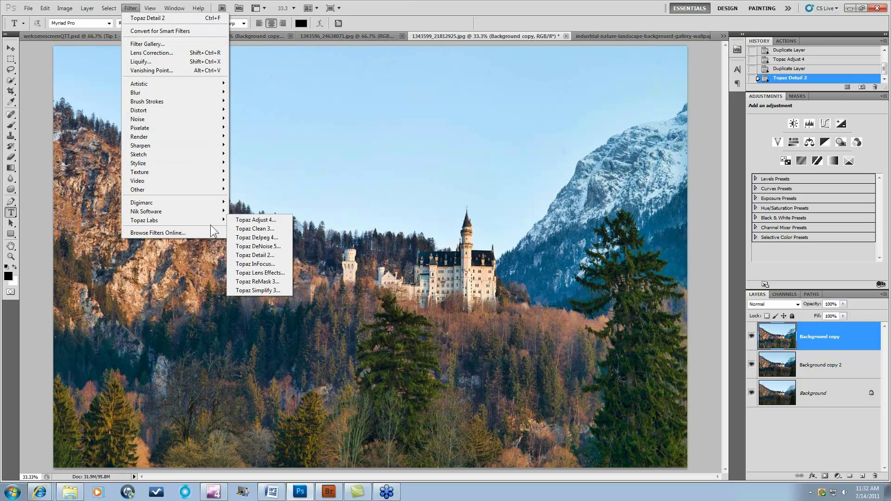
click(239, 220)
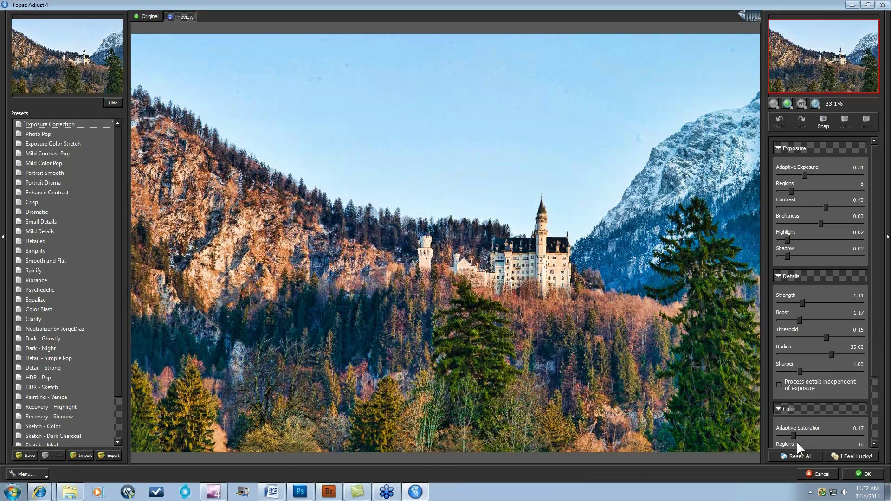
click(793, 456)
Try shifting the Hue in the Color settings, return it to 0.00 and look over the remaining Exposure and Details sliders
drag(877, 305, 872, 399)
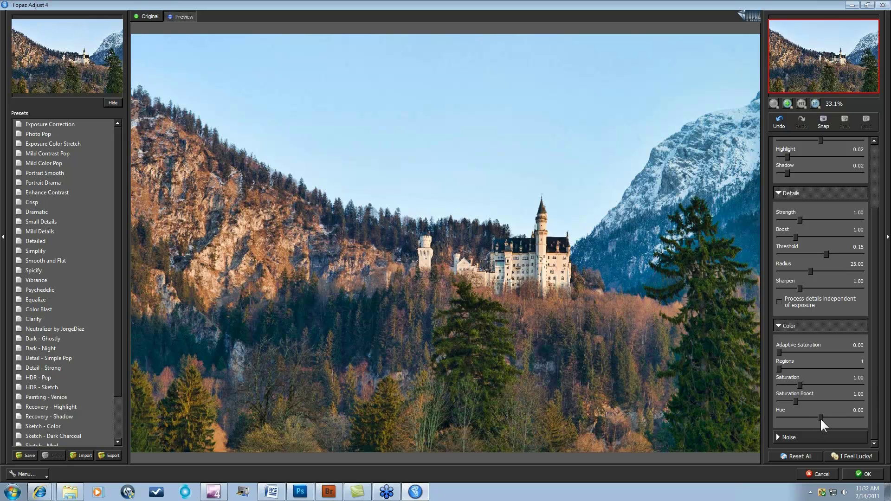
drag(831, 415, 837, 417)
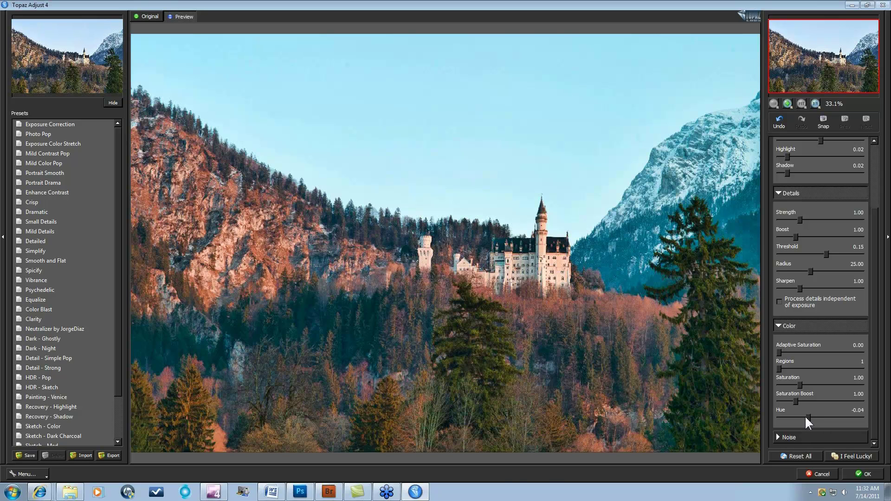
drag(805, 418, 797, 418)
drag(826, 414, 826, 414)
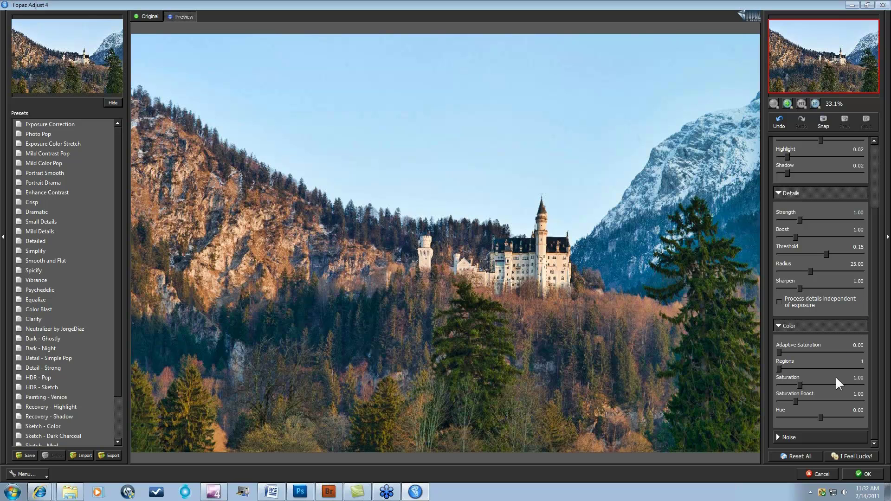
scroll(867, 325, up, 3)
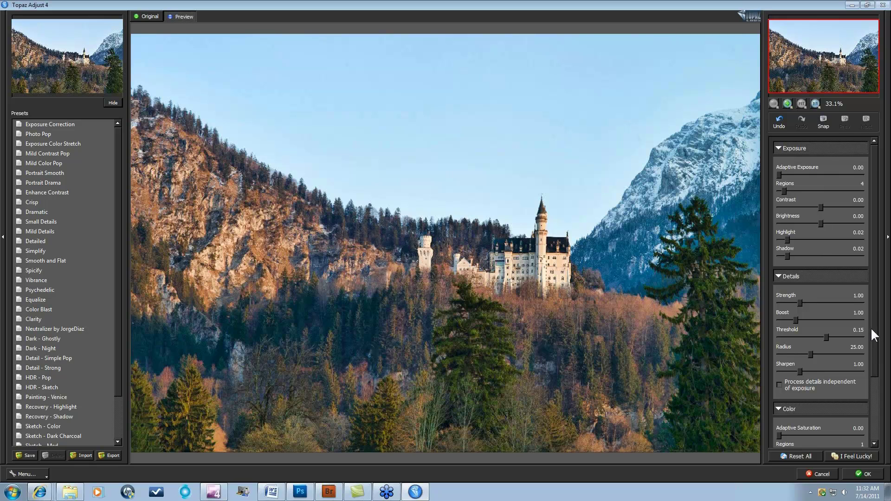
scroll(871, 330, down, 3)
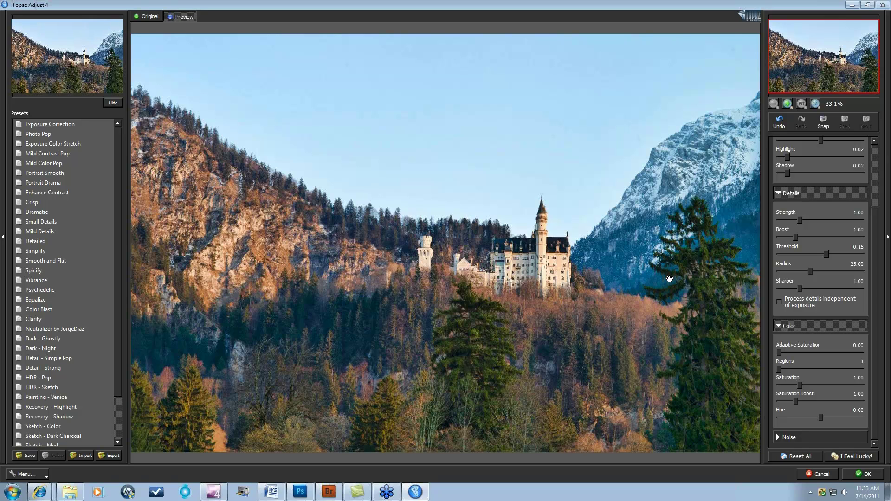
scroll(875, 279, up, 3)
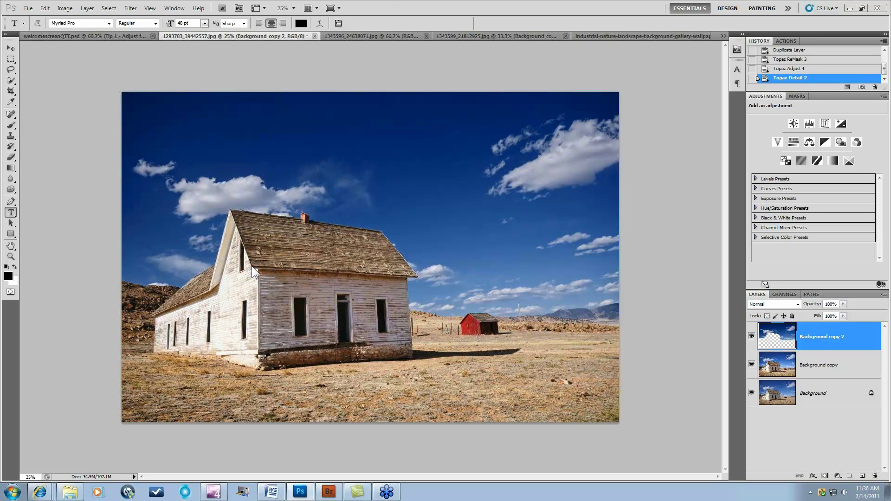
Duplicate the Background layer of 1343596_24638071.jpg and open Topaz Adjust 4 on the copy
click(357, 35)
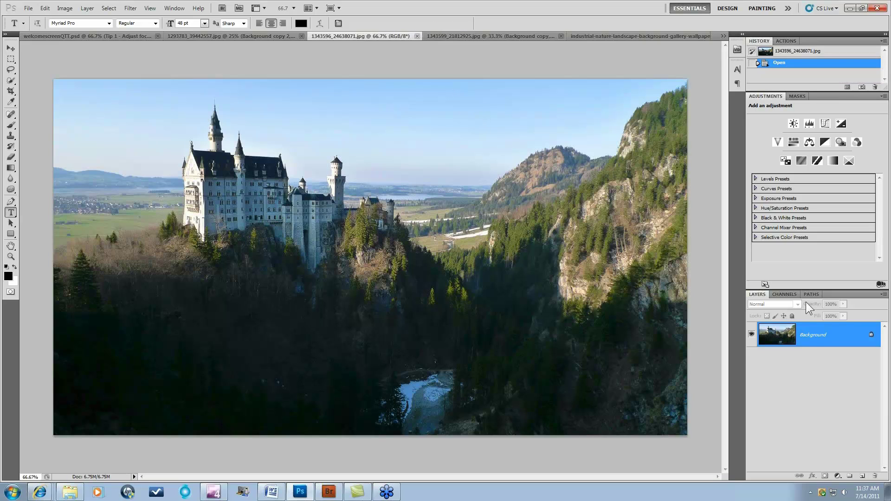
drag(838, 334, 863, 476)
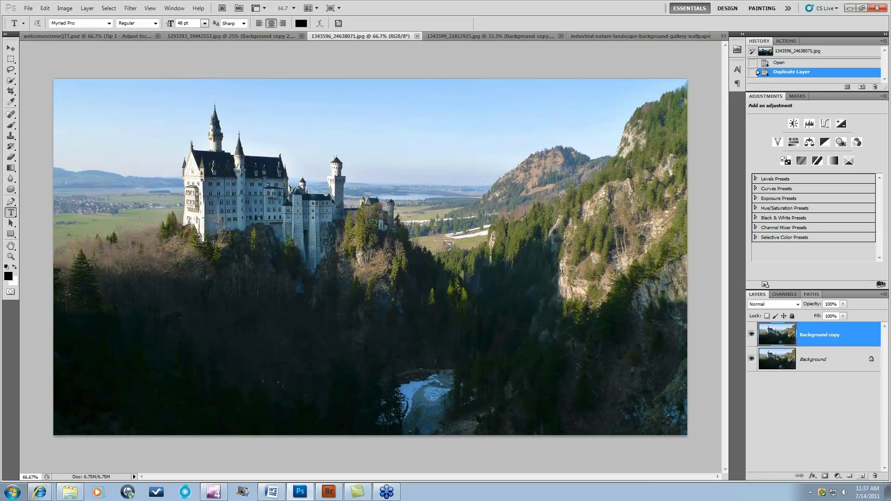
click(130, 8)
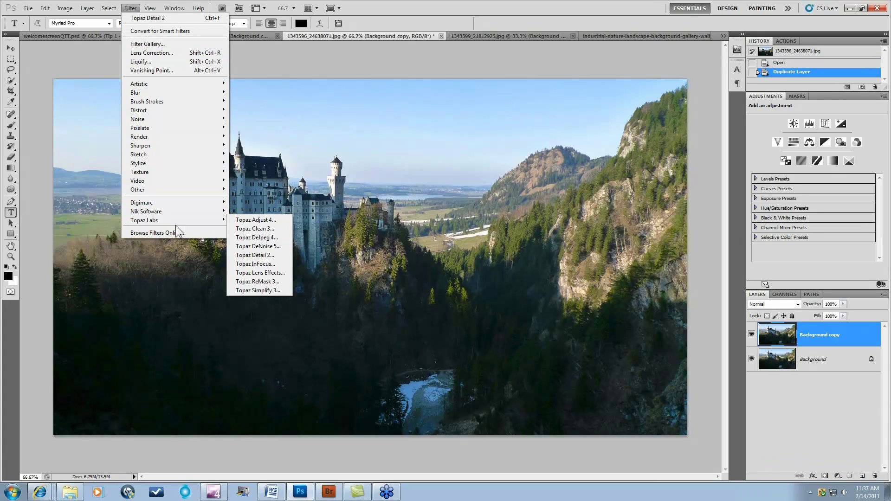
mouse_move(213, 219)
click(251, 220)
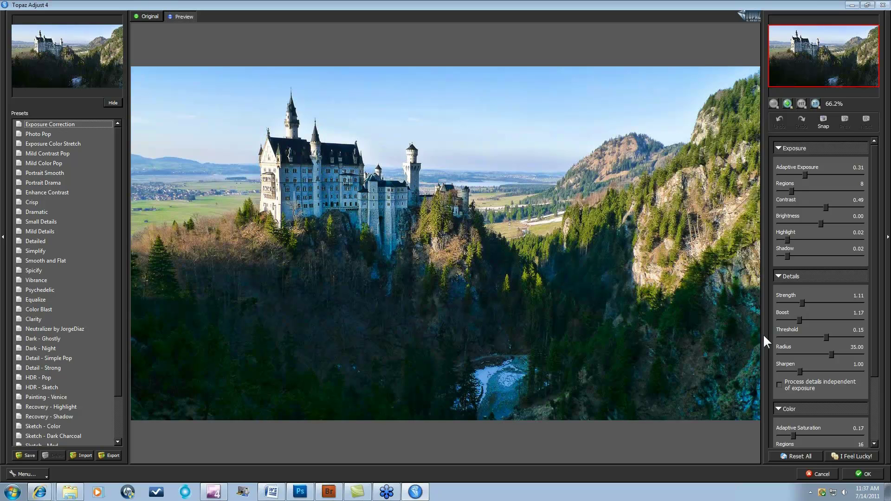
Reset all sliders, then try the Vibrance and Dramatic presets before applying Spicify to the castle photo
click(806, 455)
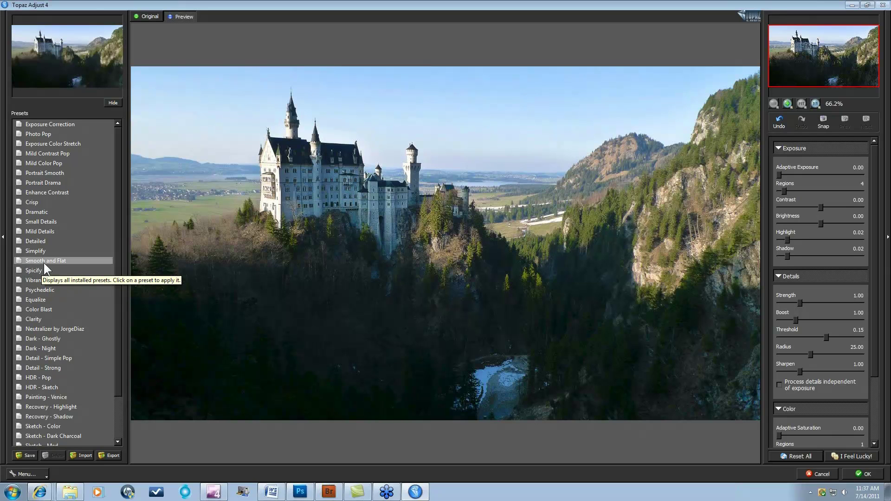
click(40, 281)
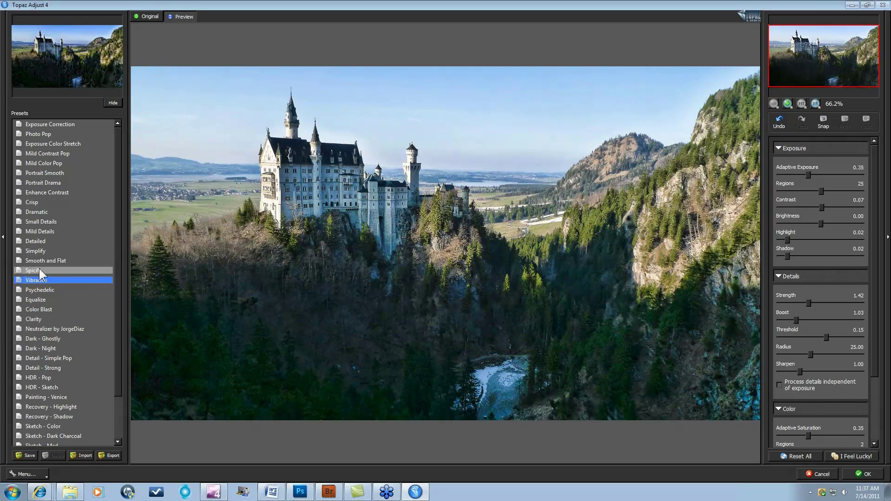
click(35, 213)
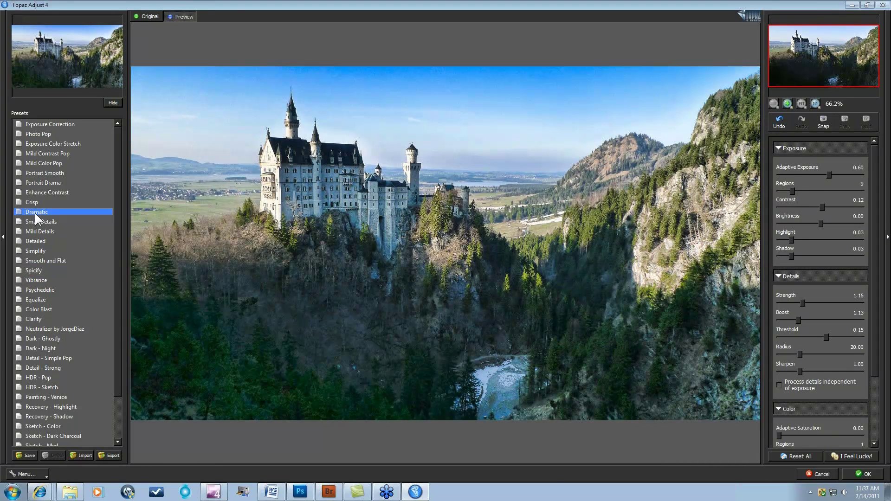
click(34, 270)
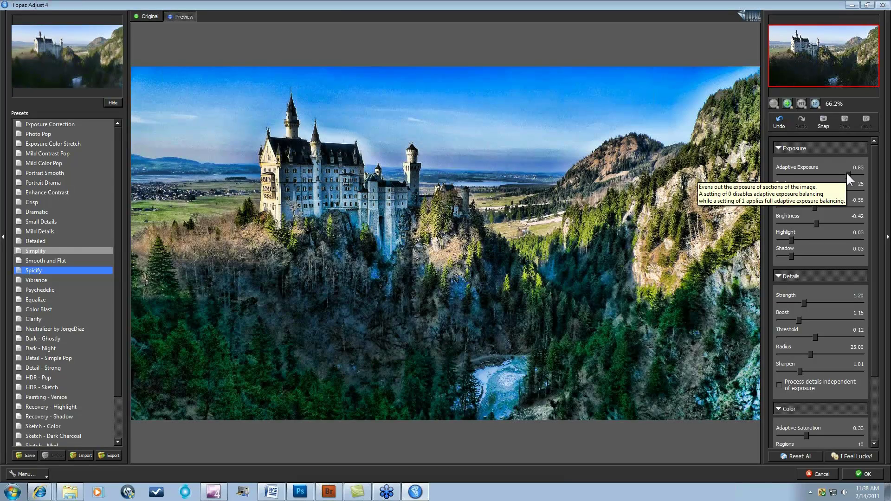
Set Adaptive Exposure to 0.79, Regions to 17, Contrast to -0.40 and Brightness to -0.49
drag(847, 174, 809, 205)
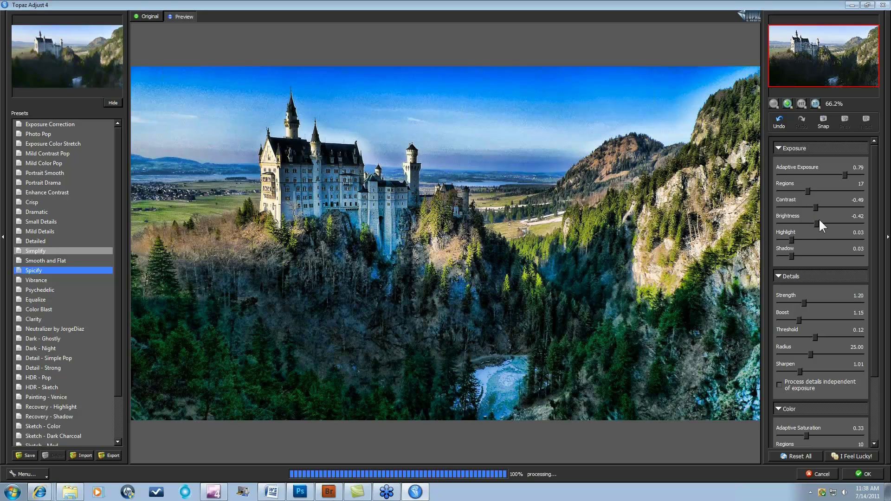
drag(818, 223, 822, 223)
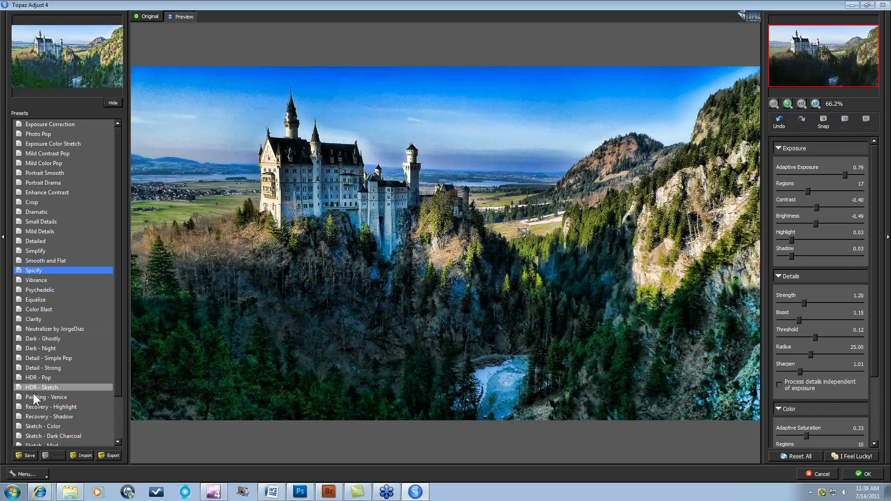
Save the current Adjust settings as a new preset named Castle2, good for Nature and Landscape
click(28, 455)
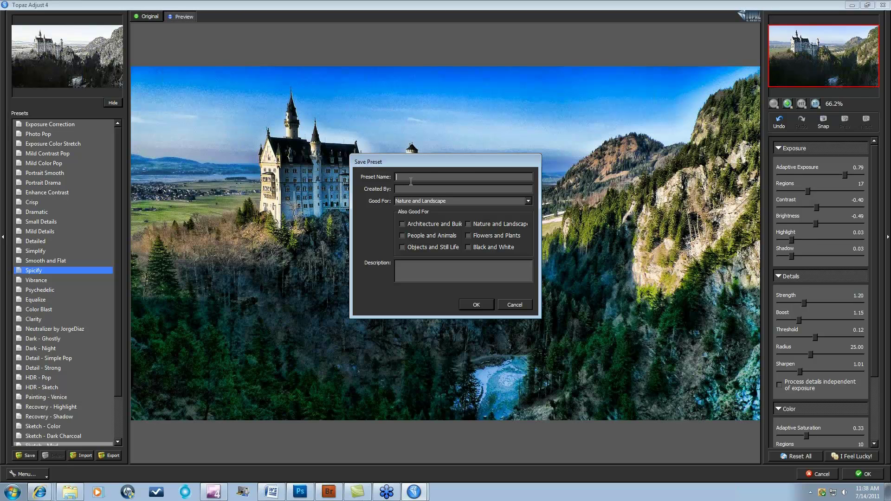
text(Castle2)
click(477, 305)
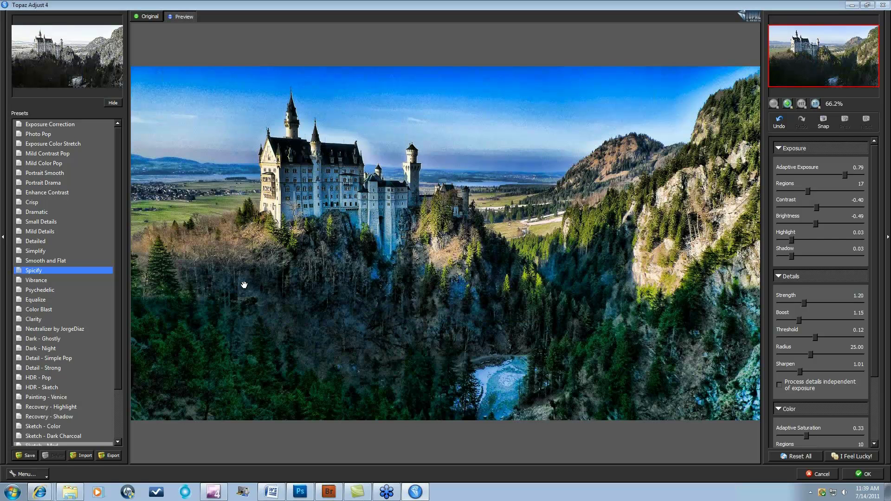
Test the saved preset by applying Clarity to the photo and switching back to Castle2
scroll(101, 350, down, 2)
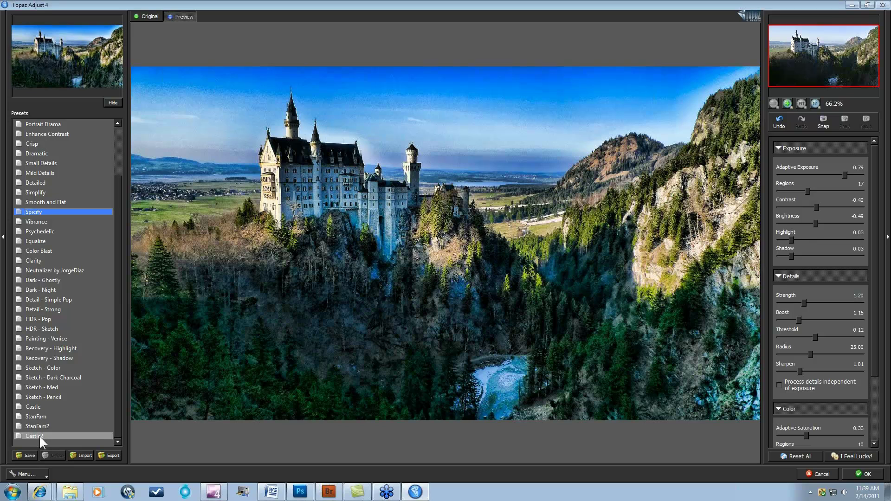
click(36, 260)
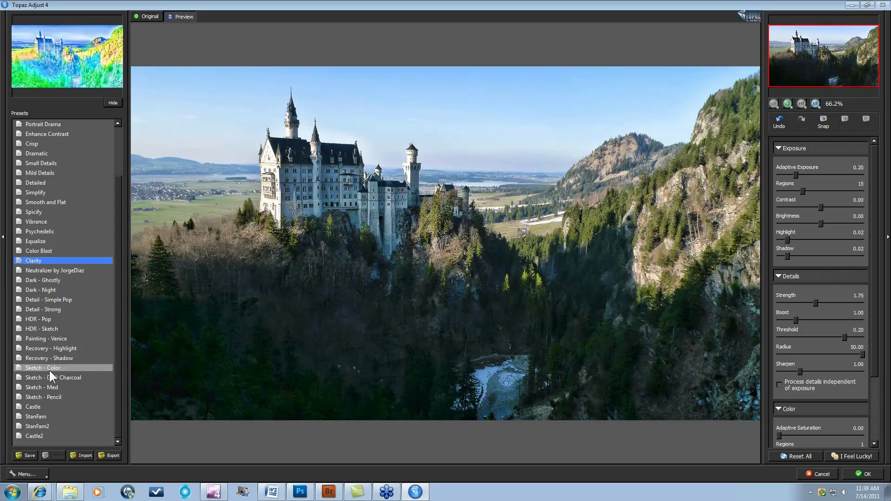
click(38, 436)
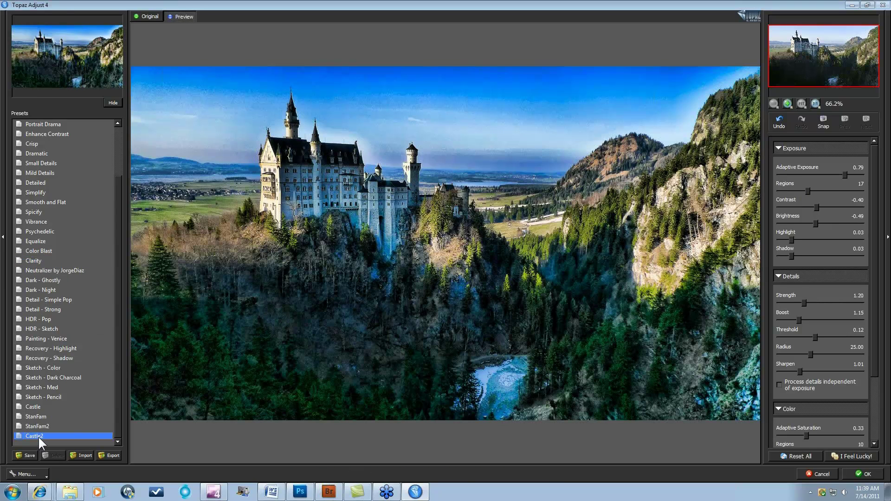